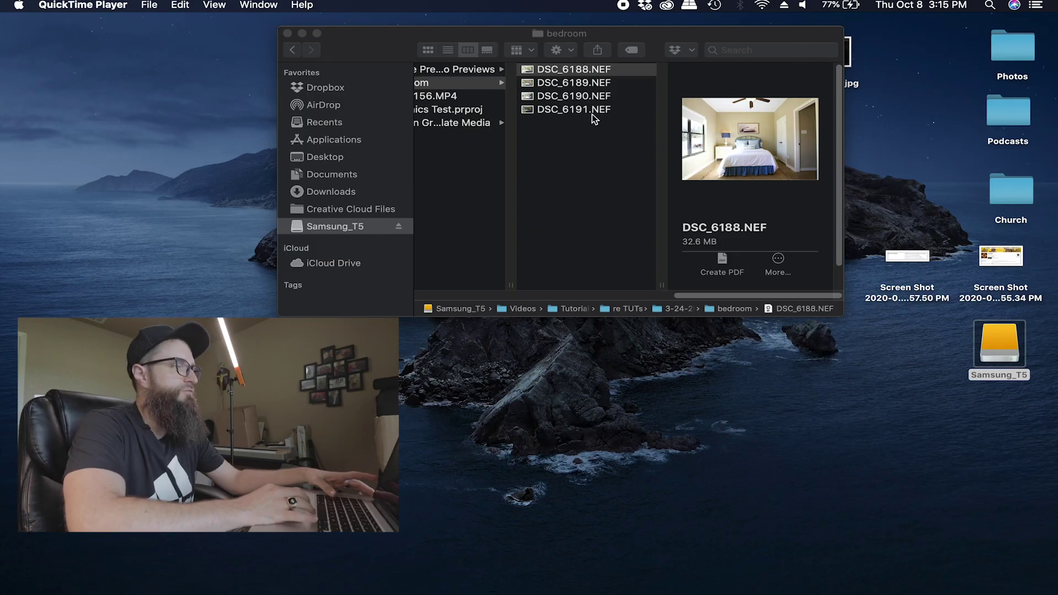
# Step: Select all four bedroom NEF files in Finder and open them with Adobe Lightroom Classic
pyautogui.click(574, 70)
pyautogui.press('super+a')
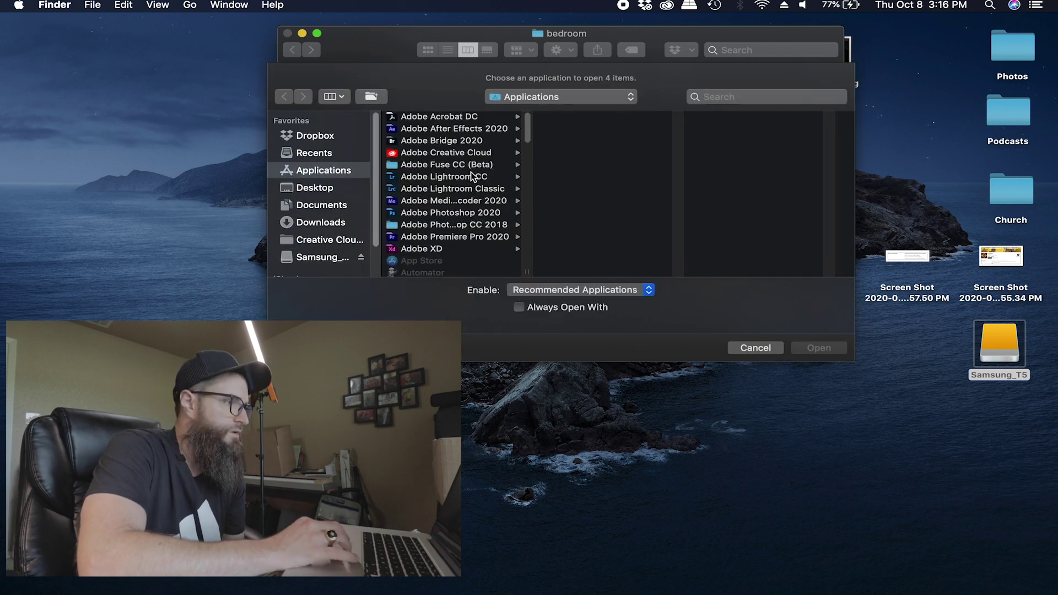
pyautogui.click(439, 191)
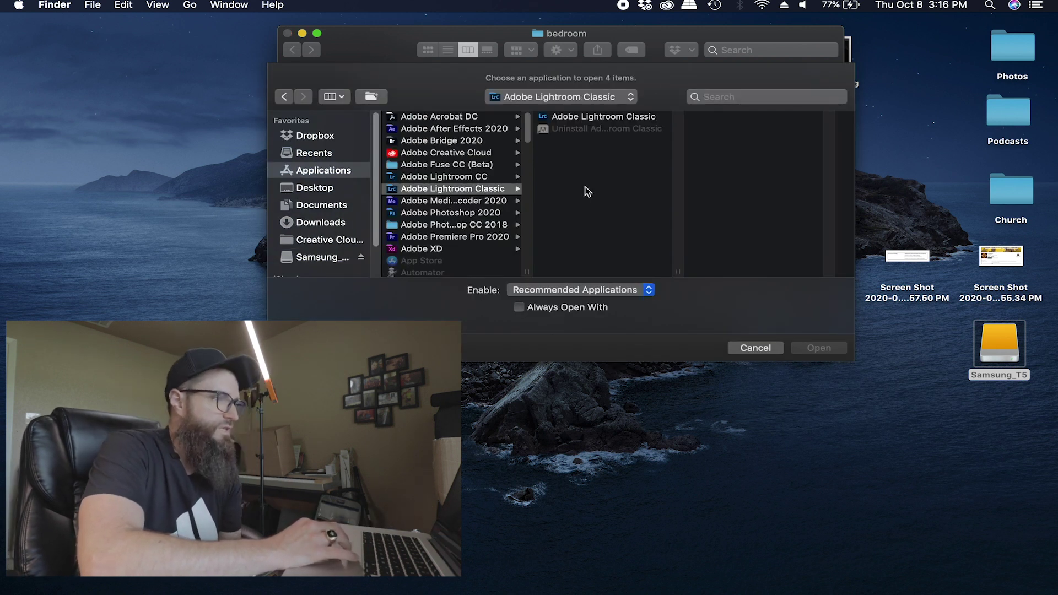
pyautogui.click(606, 115)
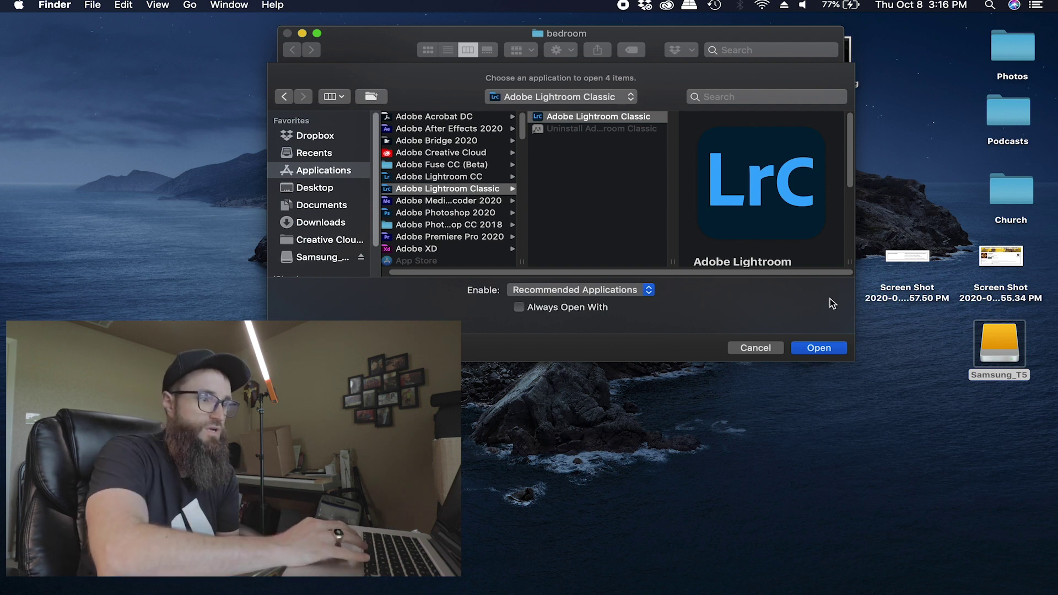
pyautogui.click(824, 346)
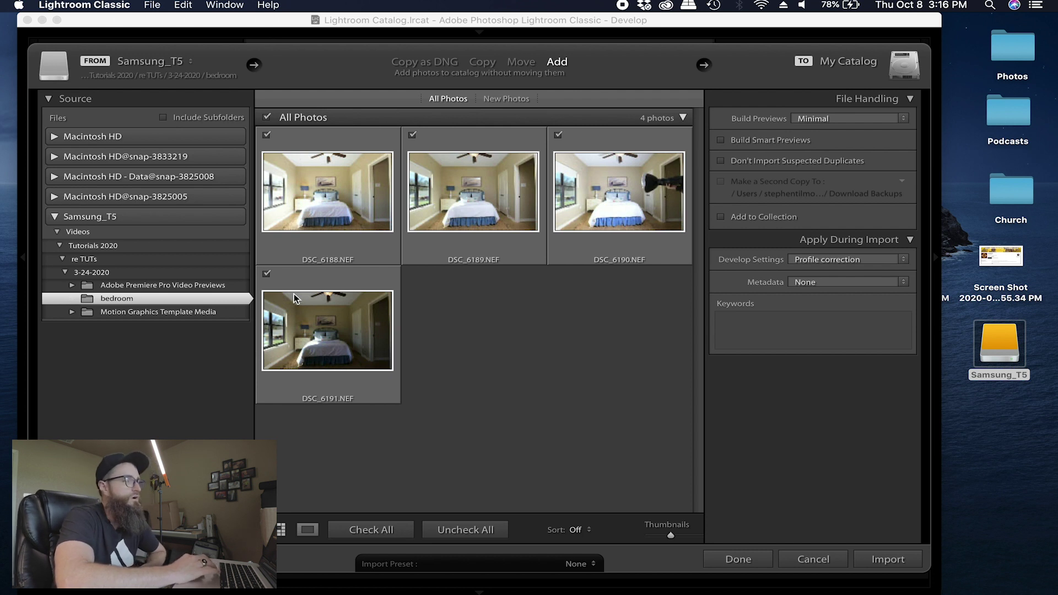
# Step: Uncheck and recheck DSC_6188 and DSC_6189, then import all four exposures in Add mode
pyautogui.click(266, 134)
pyautogui.click(412, 135)
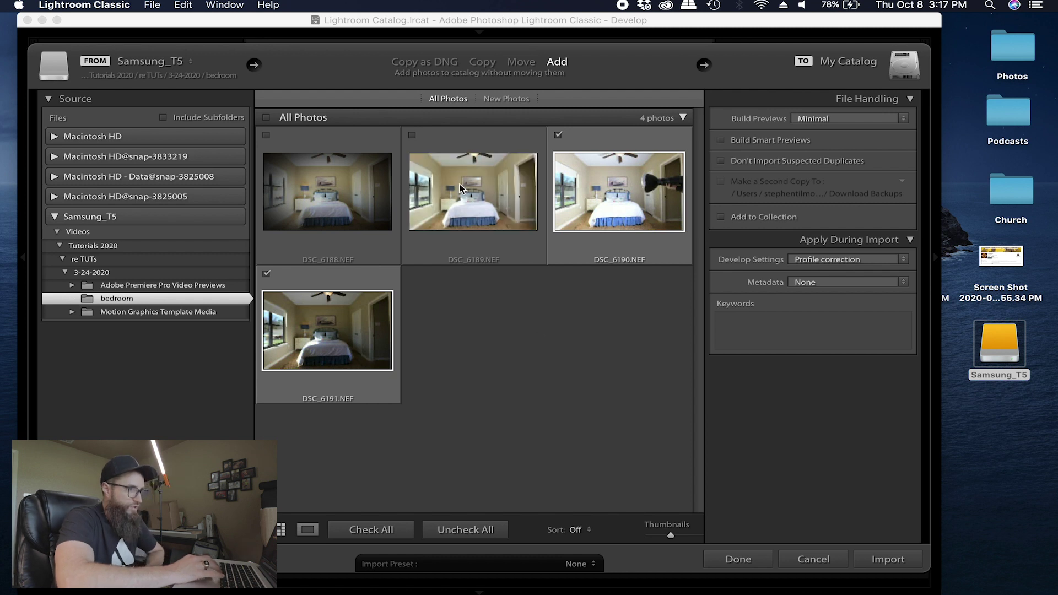
pyautogui.click(267, 135)
pyautogui.click(414, 136)
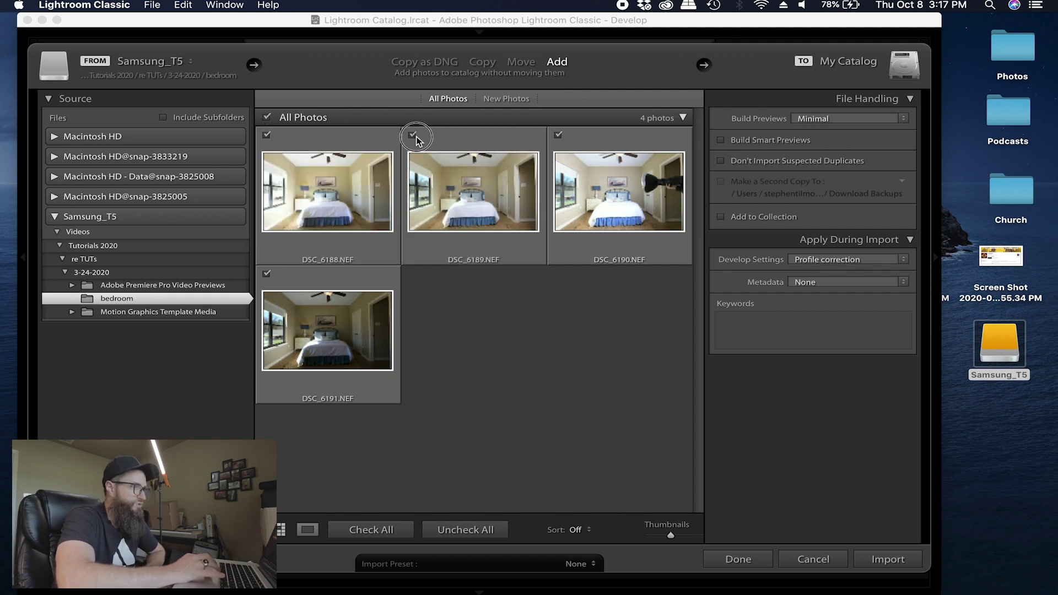
pyautogui.click(903, 557)
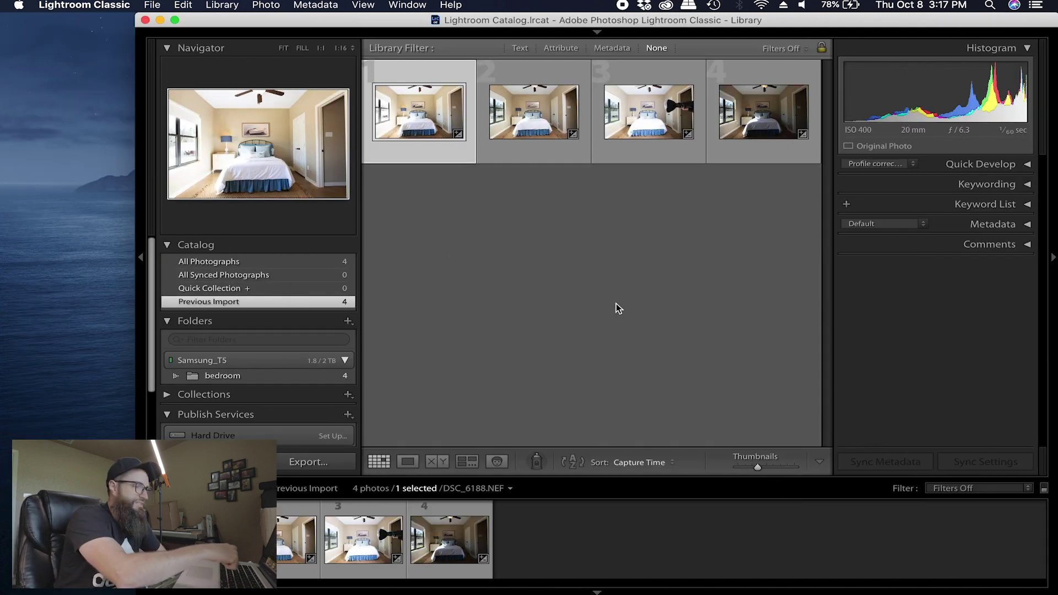
# Step: Open DSC_6188 in Develop and cycle the info overlay to exposure and lens details
pyautogui.press('d')
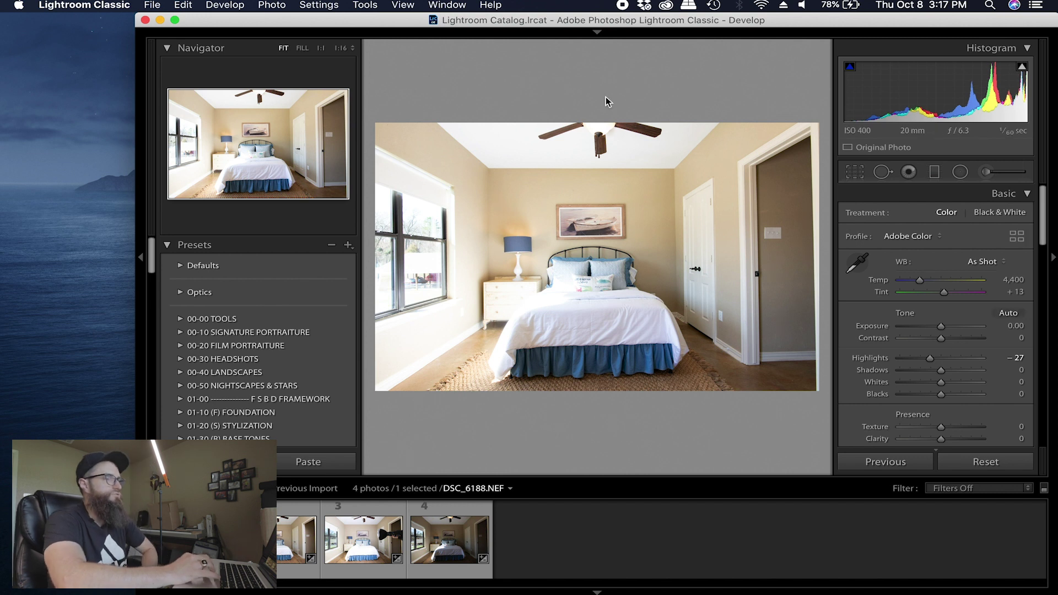
pyautogui.click(596, 32)
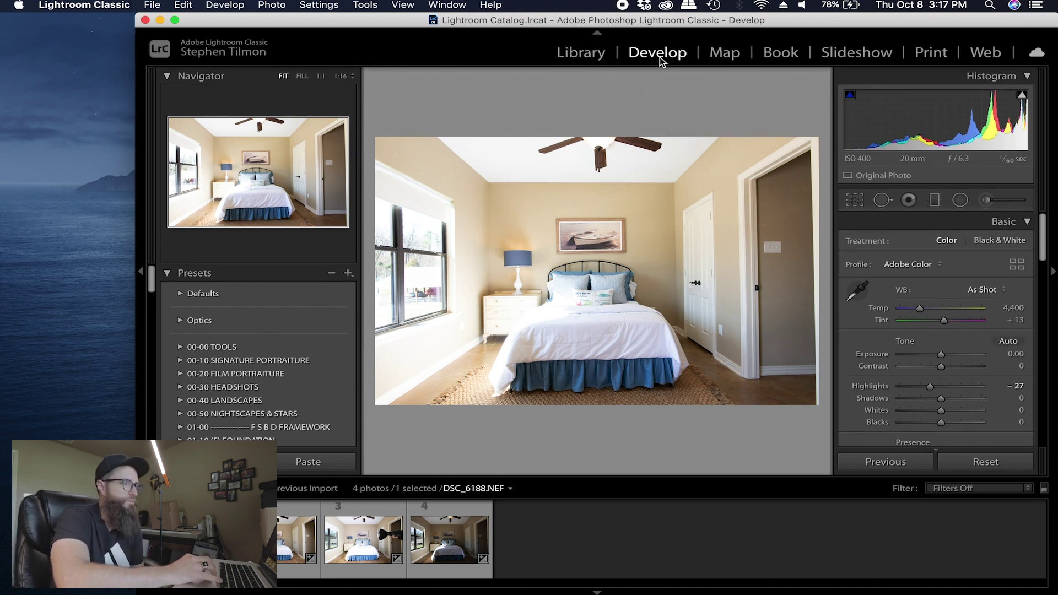
pyautogui.press('i')
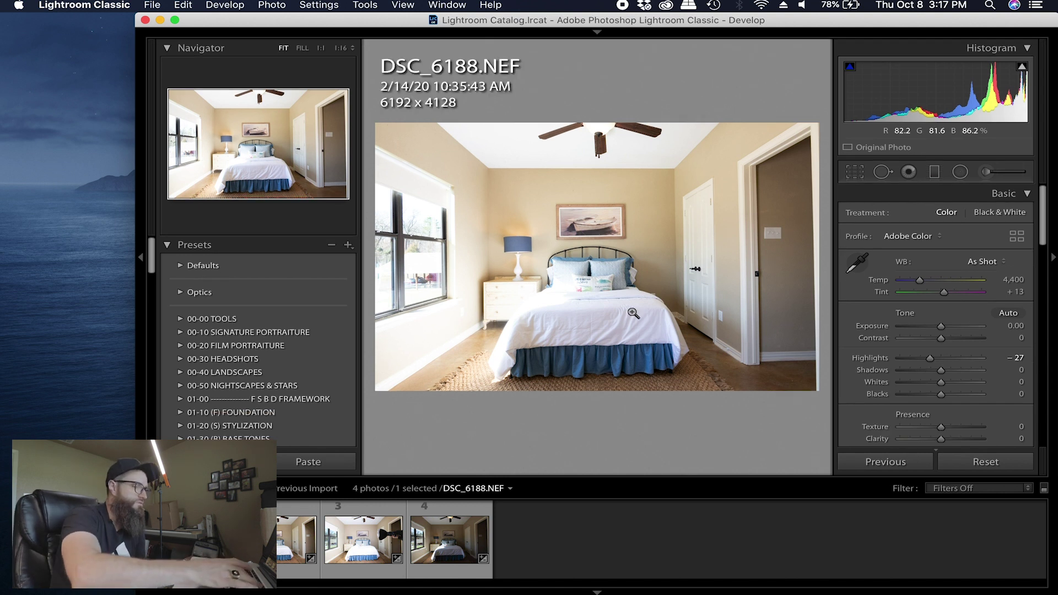
pyautogui.press('i')
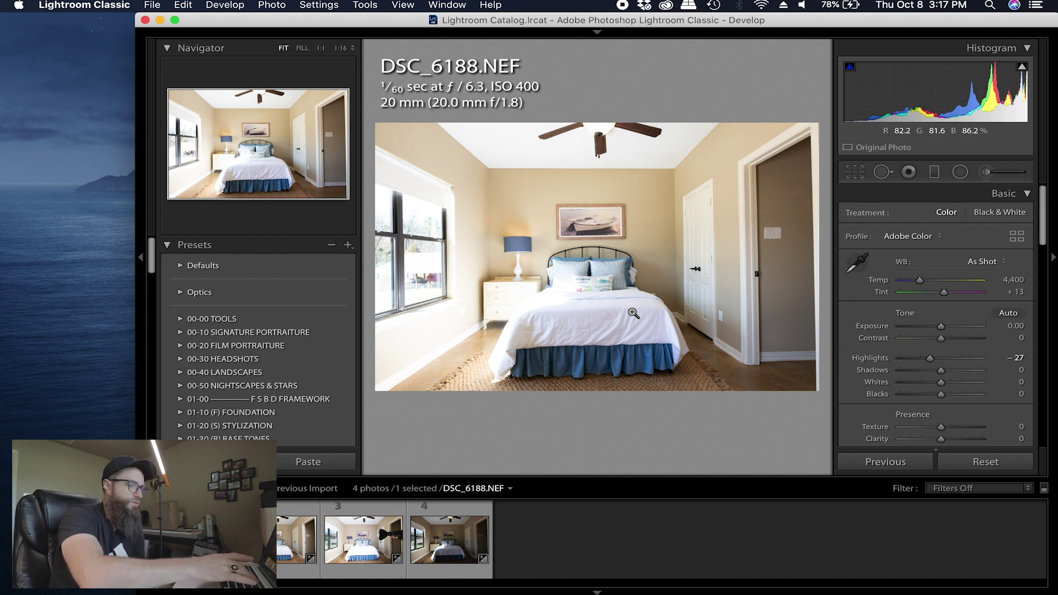
pyautogui.press('i')
pyautogui.press('i')
pyautogui.press('i')
pyautogui.press('i')
pyautogui.press('i')
pyautogui.press('i')
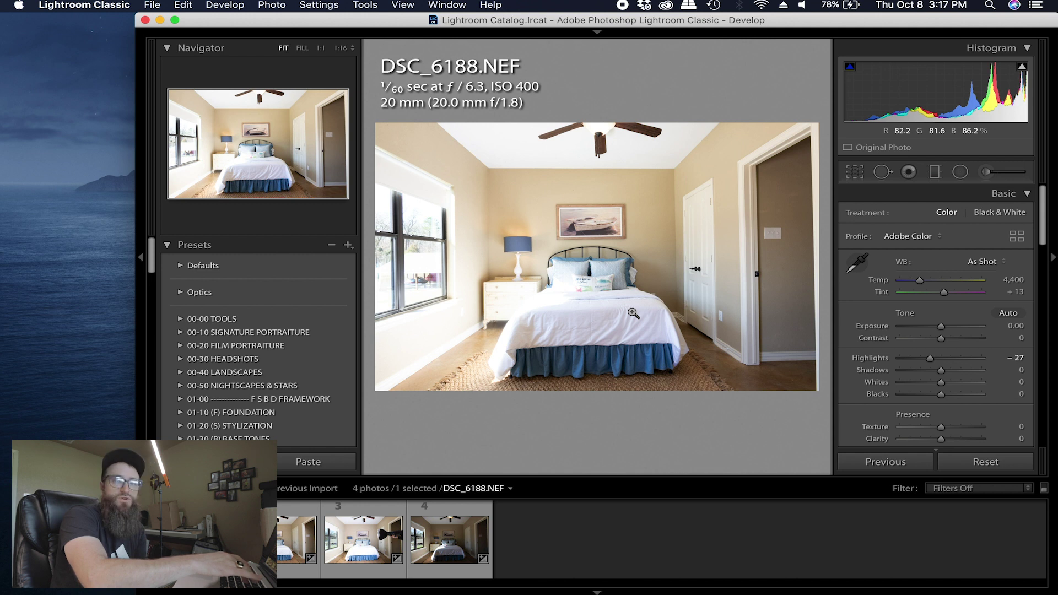
pyautogui.press('i')
pyautogui.press('i')
pyautogui.press('i')
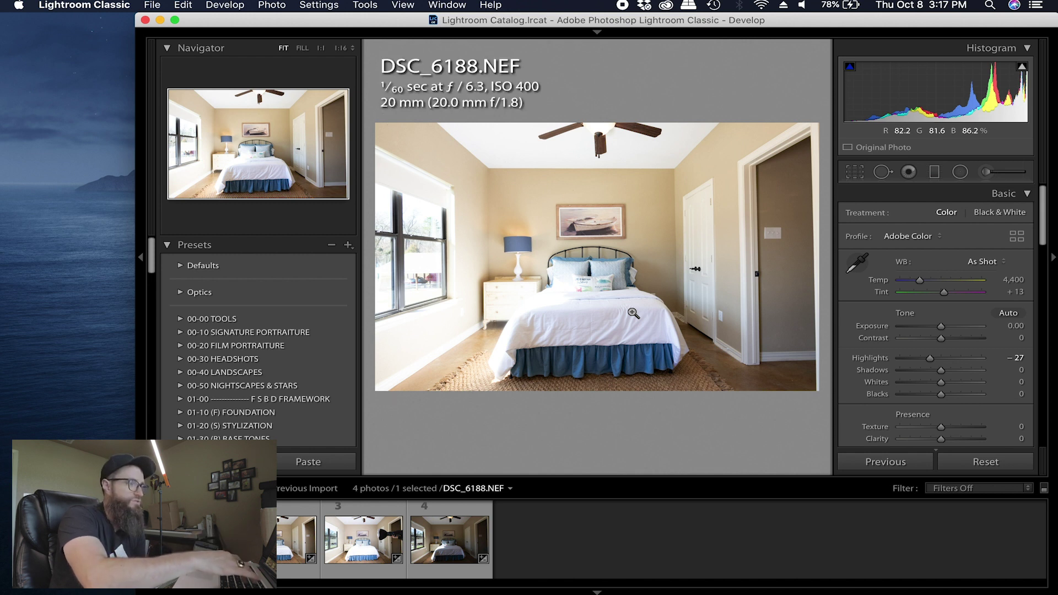
pyautogui.press('i')
pyautogui.press('i')
pyautogui.press('i')
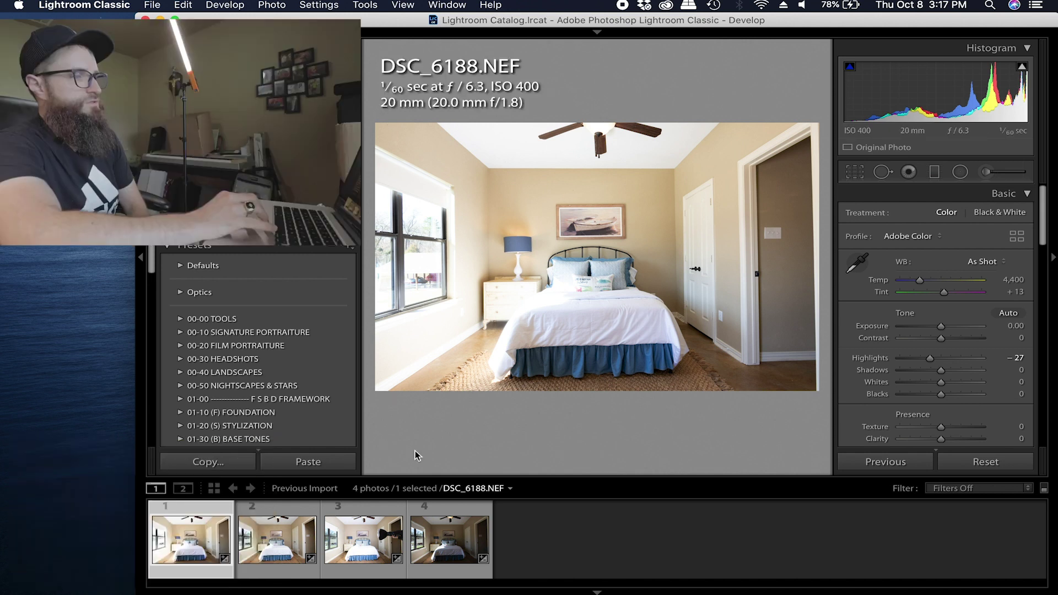
# Step: Apply the Real Estate - Nikon Full Bump preset to DSC_6188 and set Exposure to -0.45
pyautogui.scroll(-15, 218, 408)
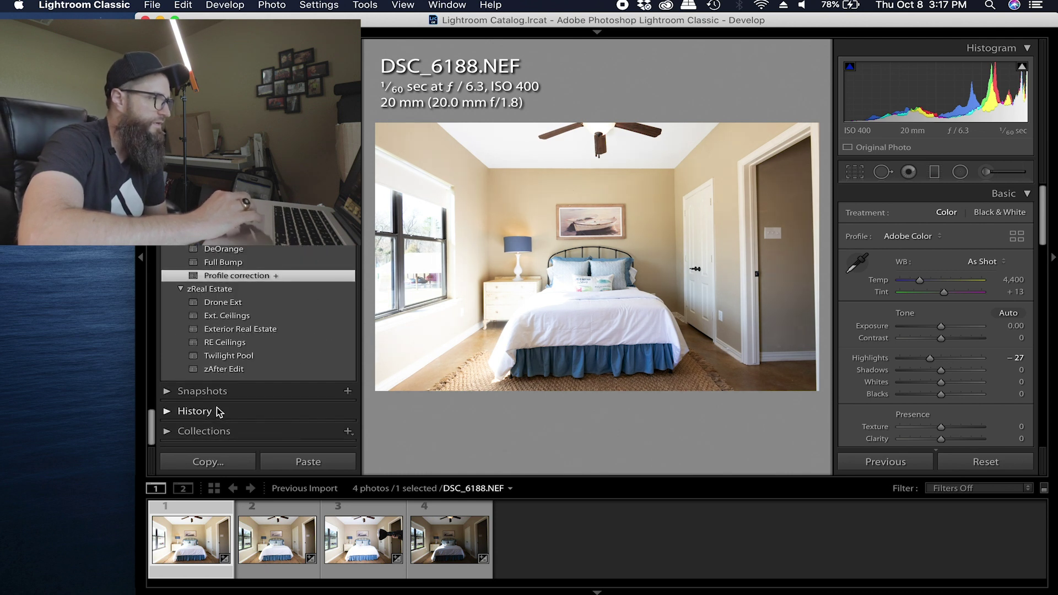
pyautogui.scroll(2, 214, 308)
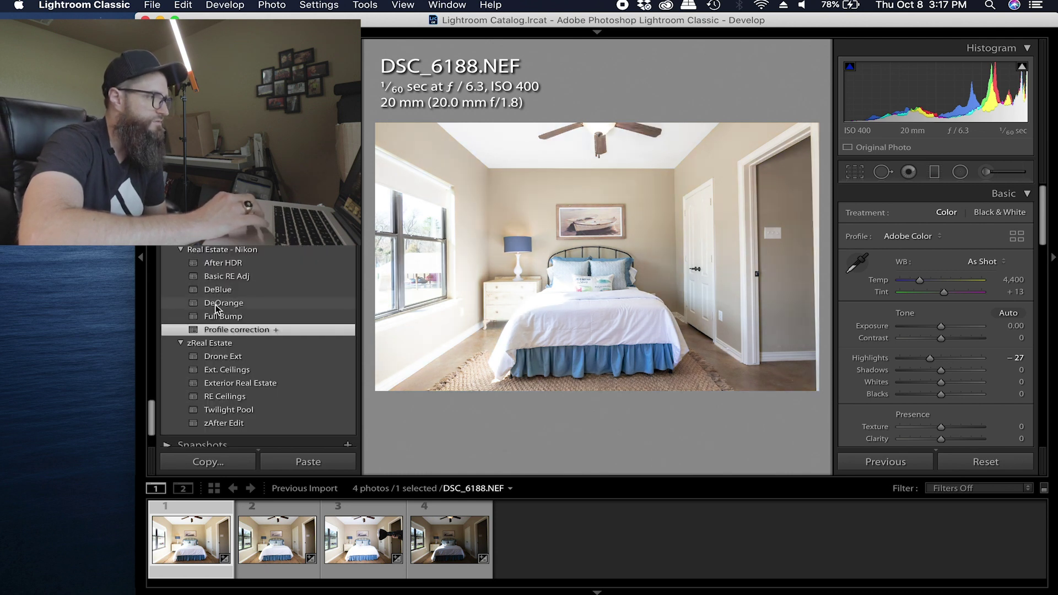
pyautogui.click(237, 316)
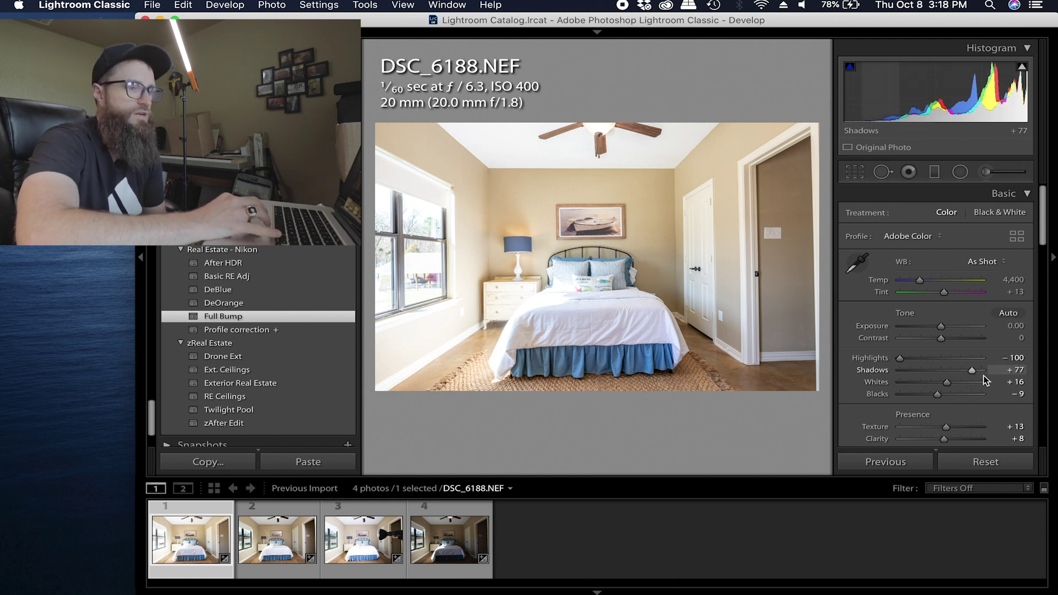
pyautogui.moveTo(940, 326); pyautogui.dragTo(935, 326)
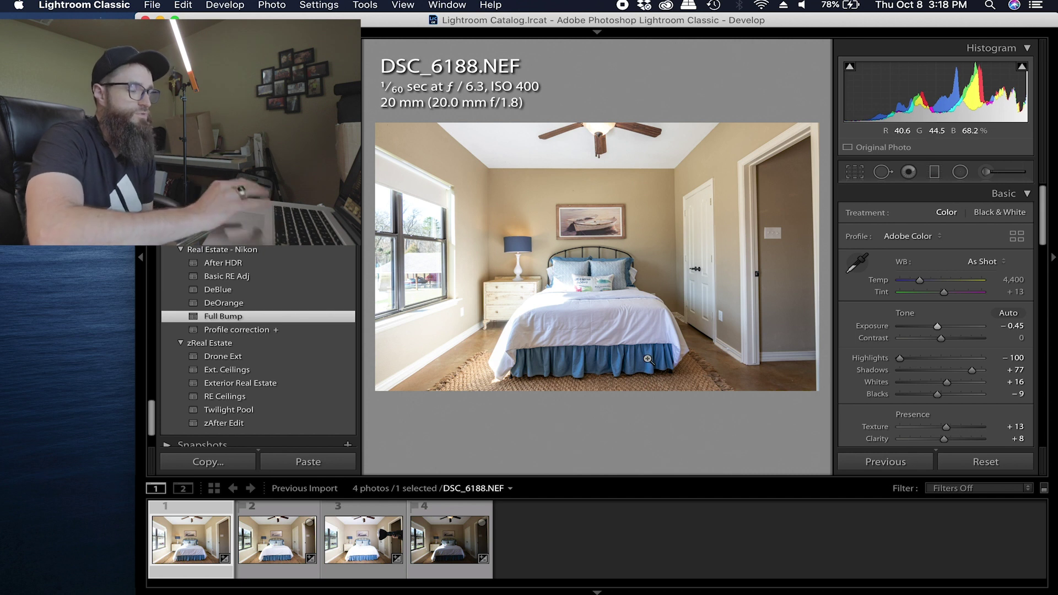
pyautogui.click(266, 552)
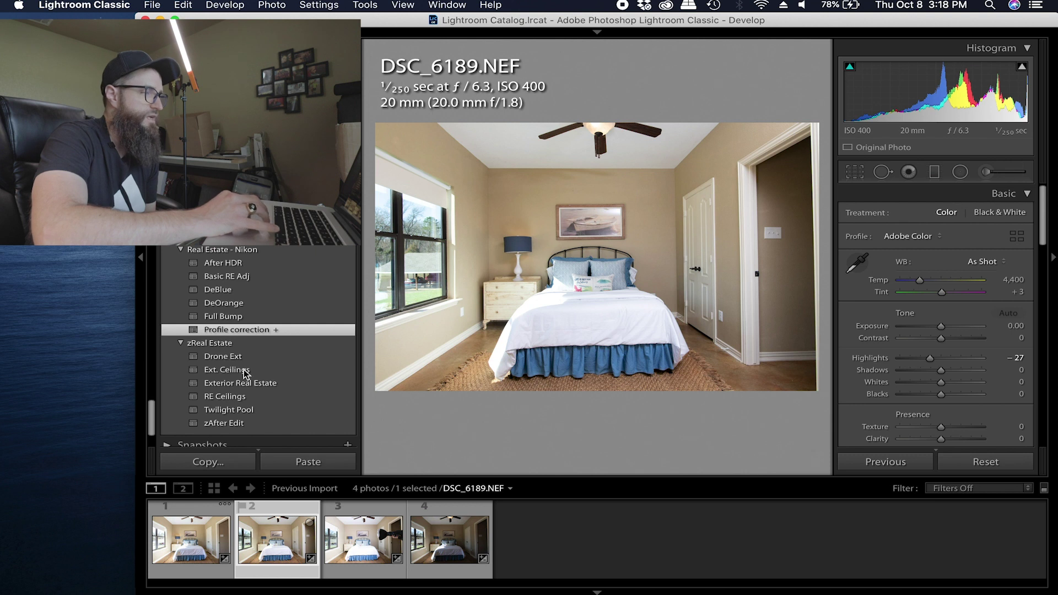
# Step: Apply Full Bump to DSC_6189, then return to DSC_6188
pyautogui.click(229, 318)
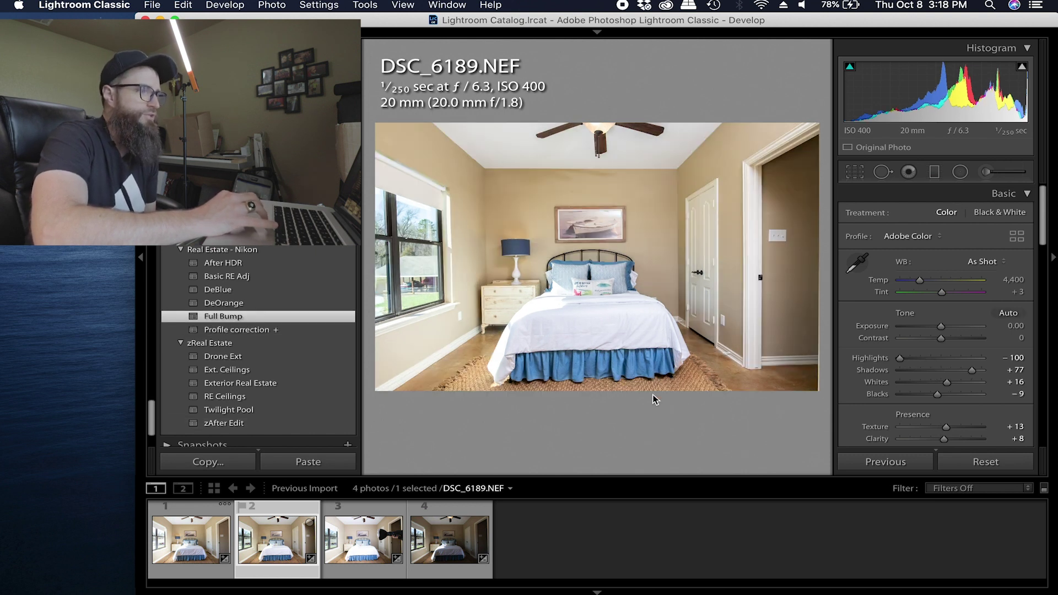
pyautogui.click(194, 546)
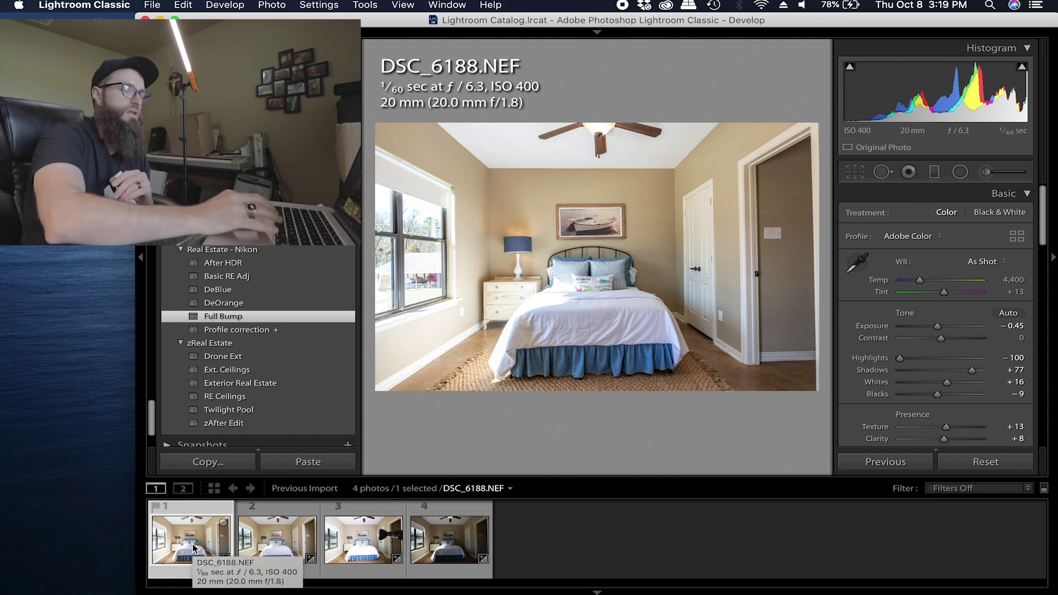
# Step: Flip between DSC_6189 and DSC_6188 in the filmstrip, ending on DSC_6189
pyautogui.click(273, 552)
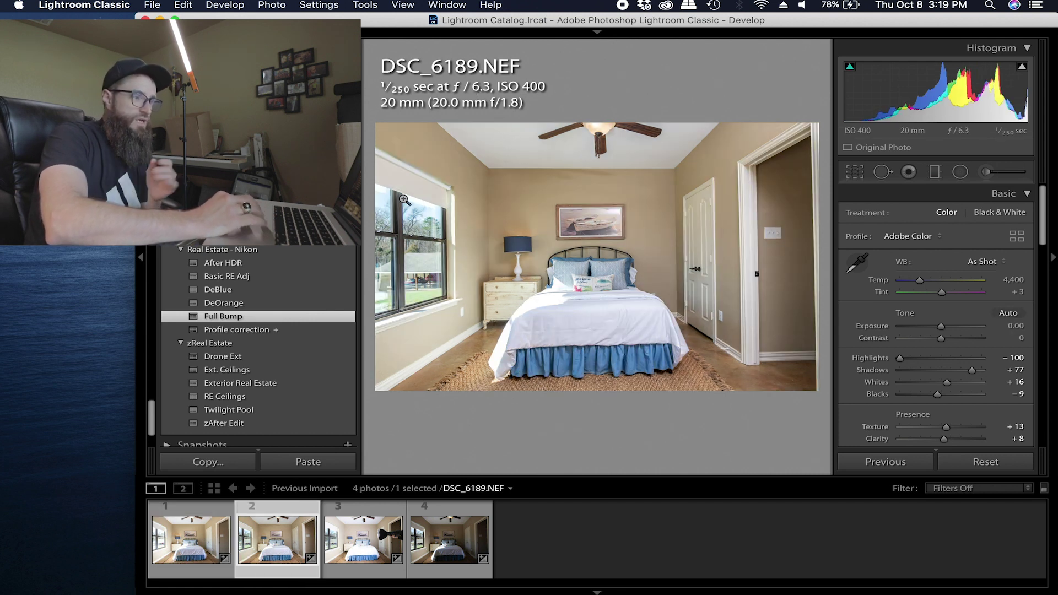
pyautogui.click(200, 544)
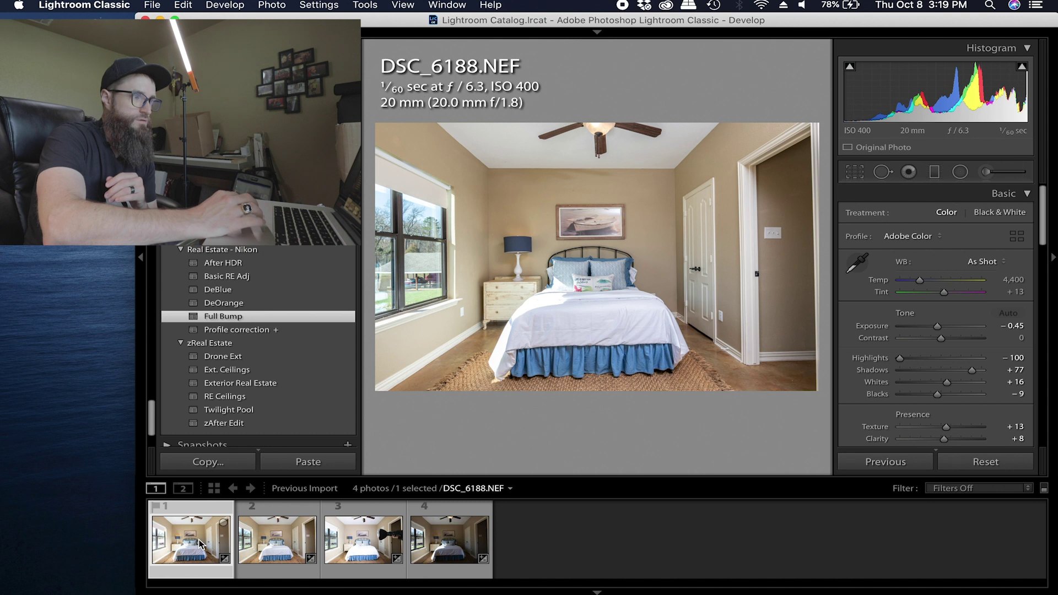
pyautogui.click(282, 546)
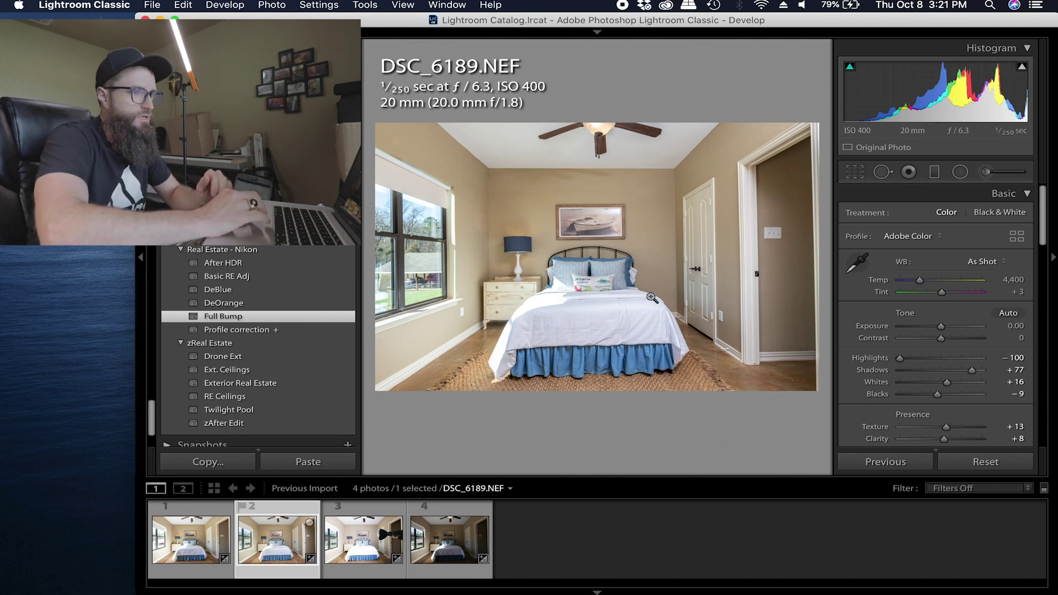
# Step: Move to DSC_6190, apply Full Bump and lower its exposure to -0.65
pyautogui.press('Right')
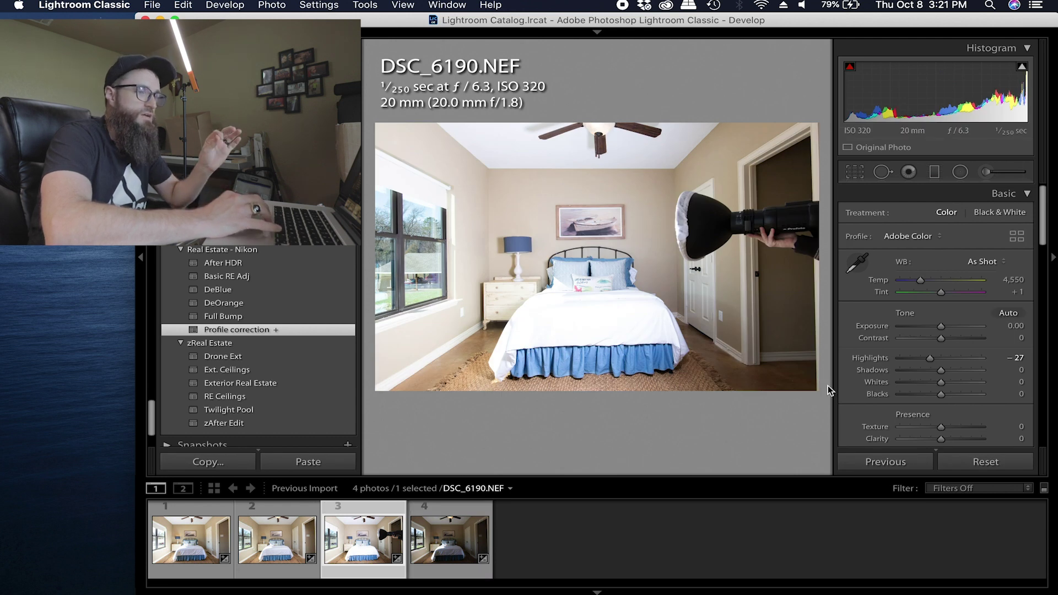
pyautogui.click(241, 317)
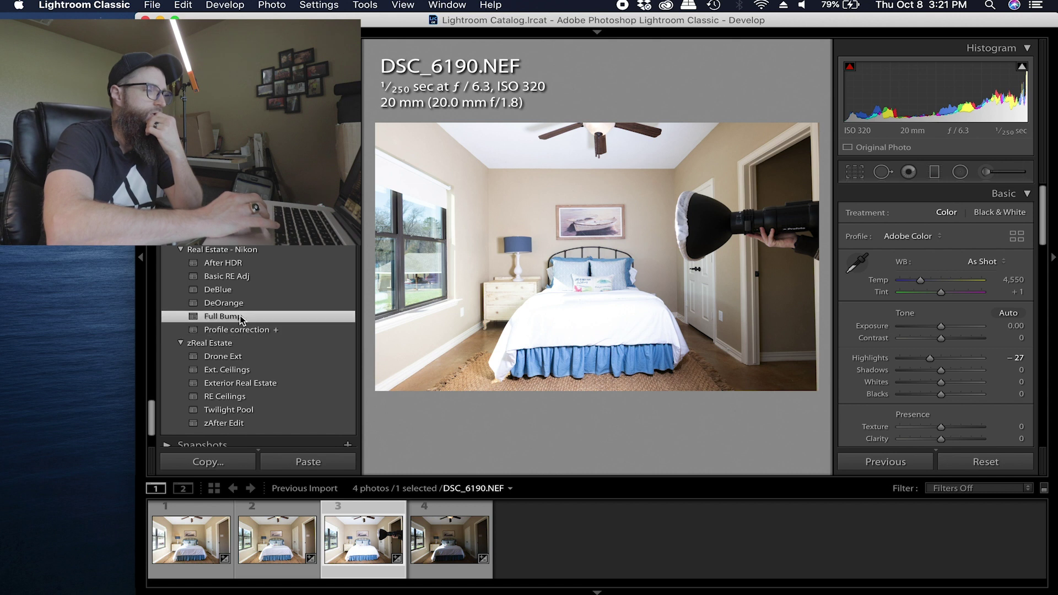
pyautogui.moveTo(941, 326); pyautogui.dragTo(936, 327)
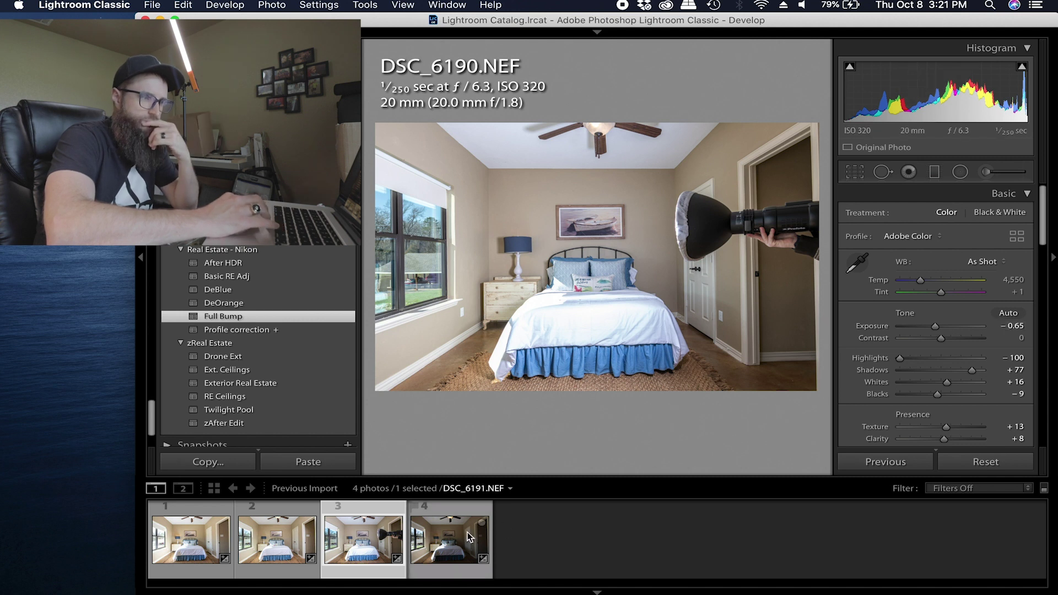
# Step: Select DSC_6191 and set Exposure to -0.30 and Shadows to +75
pyautogui.click(448, 540)
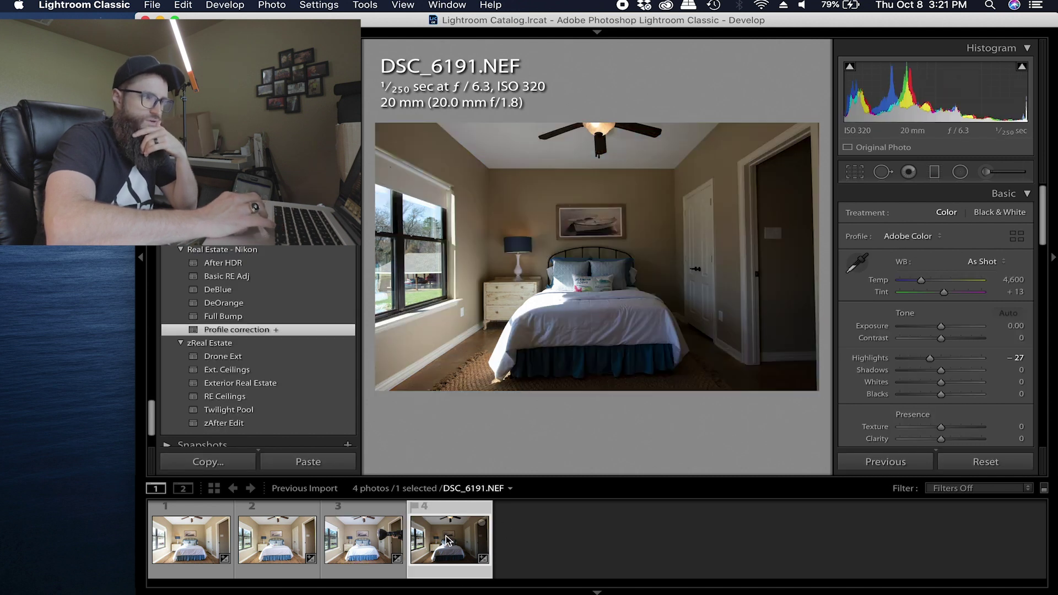
pyautogui.moveTo(941, 326); pyautogui.dragTo(937, 326)
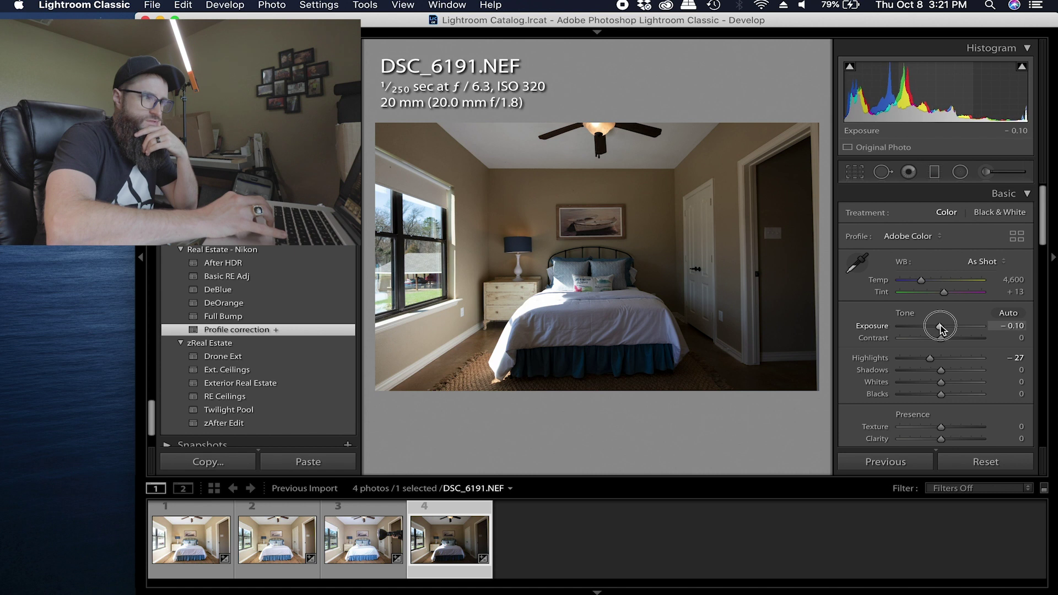
pyautogui.moveTo(939, 369); pyautogui.dragTo(971, 377)
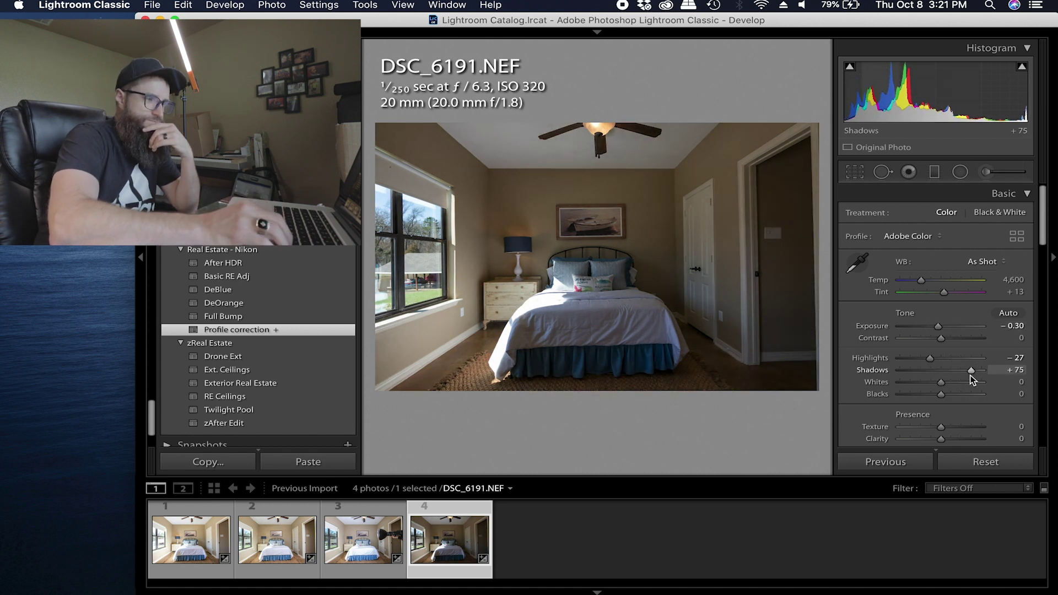
# Step: Step between neighbouring exposures to compare, ending on DSC_6190
pyautogui.press('super+alt+v')
pyautogui.press('Right')
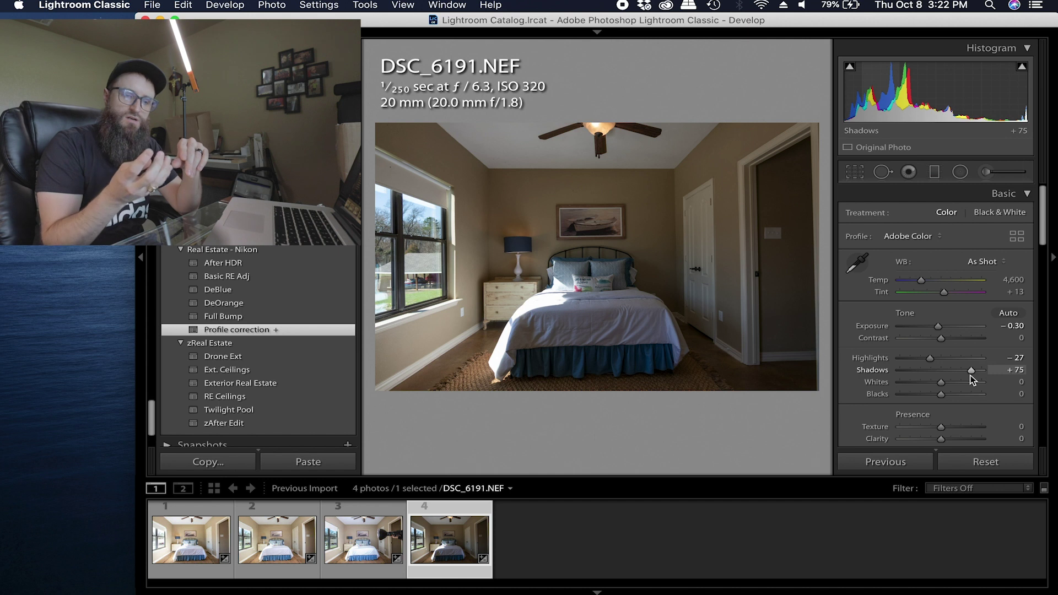
pyautogui.press('Left')
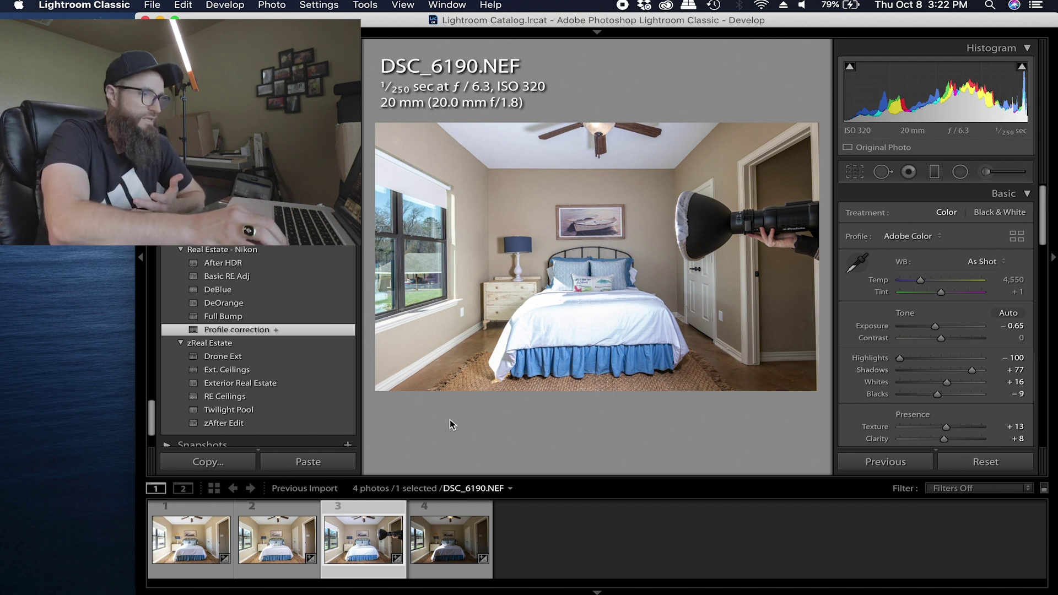
pyautogui.press('Right')
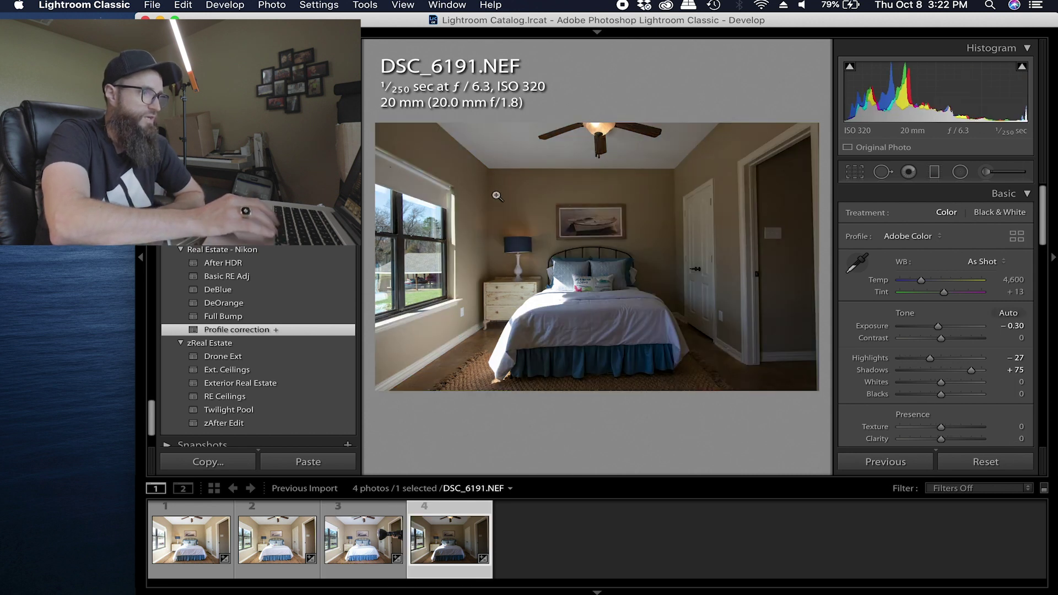
pyautogui.press('Left')
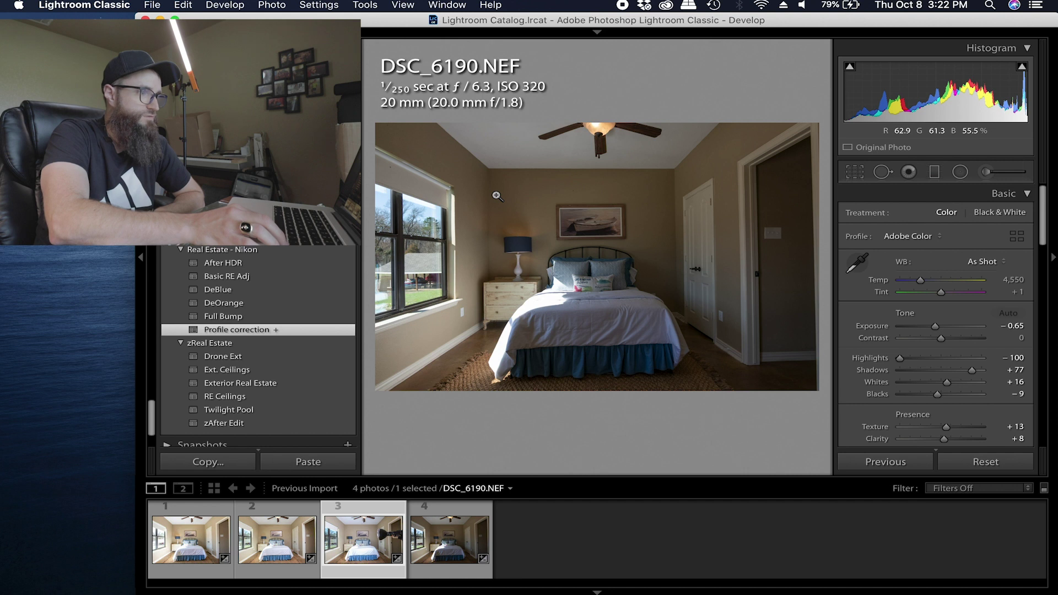
pyautogui.press('Right')
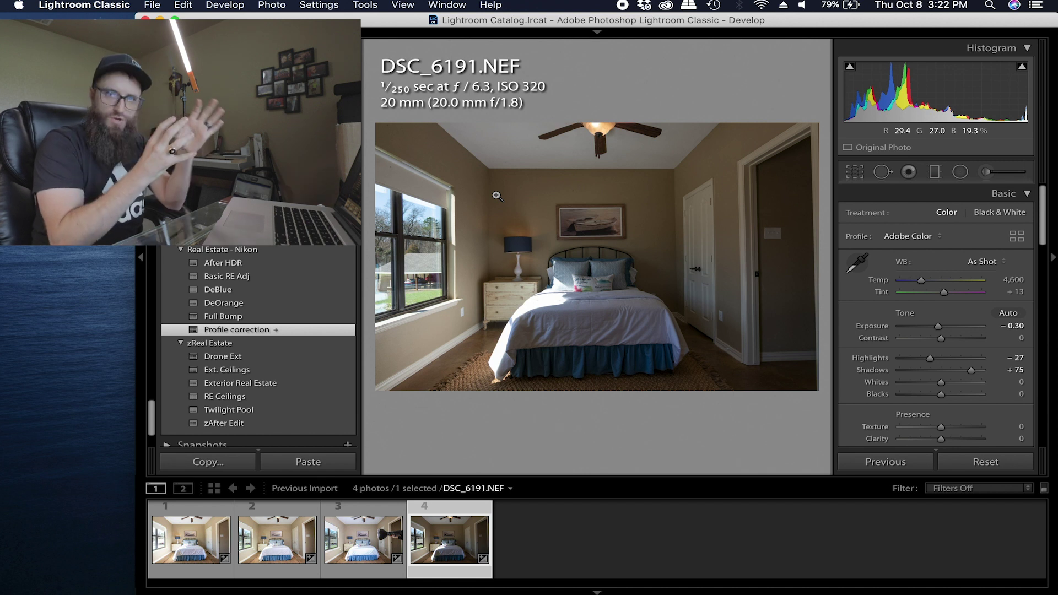
pyautogui.press('Left')
pyautogui.press('Left')
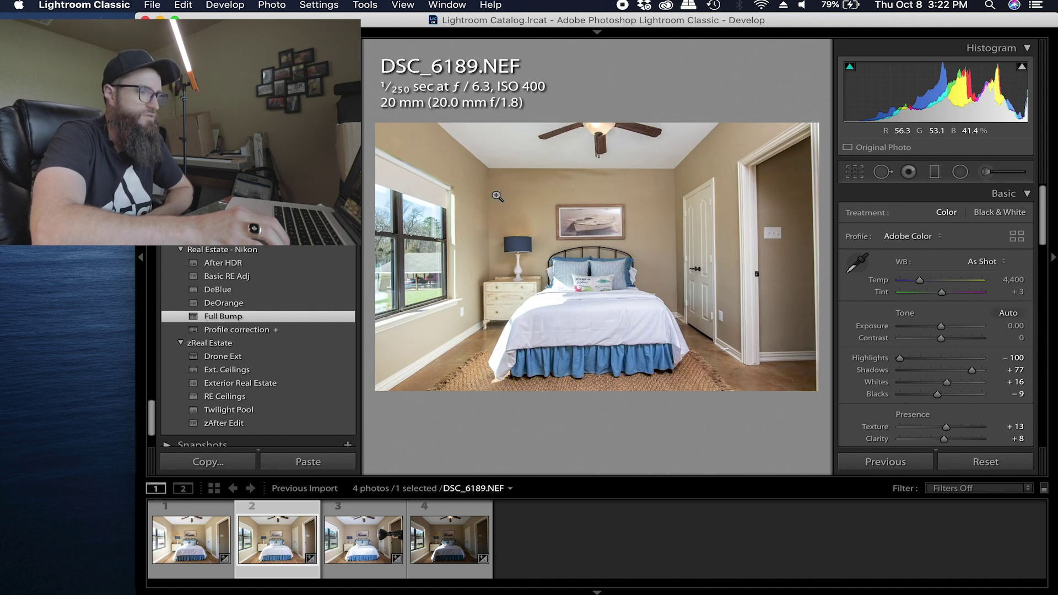
pyautogui.press('Left')
pyautogui.press('Right')
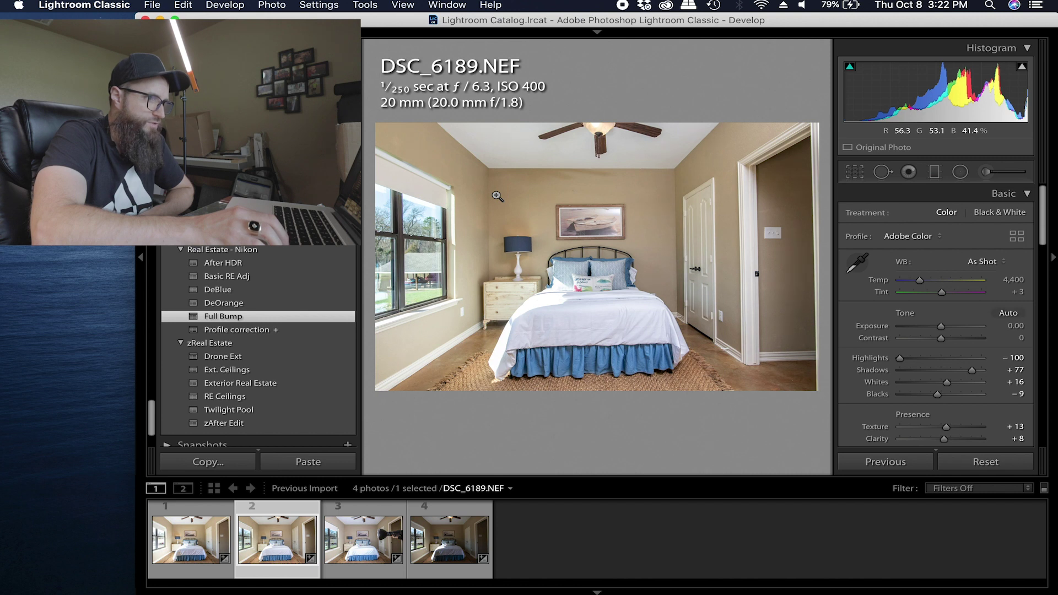
pyautogui.press('Right')
pyautogui.press('Right')
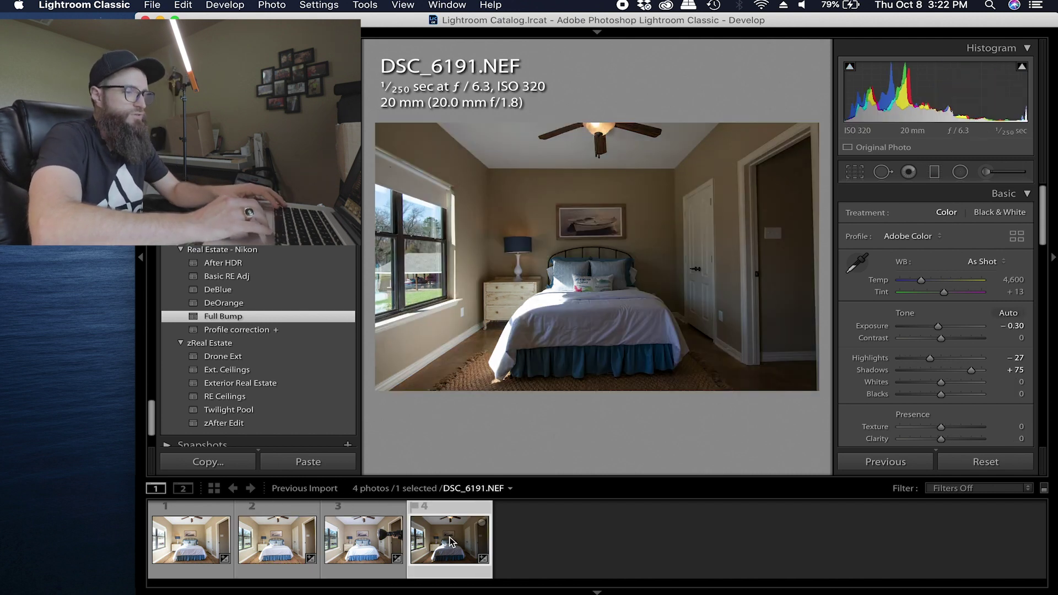
# Step: Select all four exposures and choose Edit In > Open as Layers in Photoshop
pyautogui.keyDown('shift'); pyautogui.click(190, 537); pyautogui.keyUp('shift')
pyautogui.rightClick(367, 537)
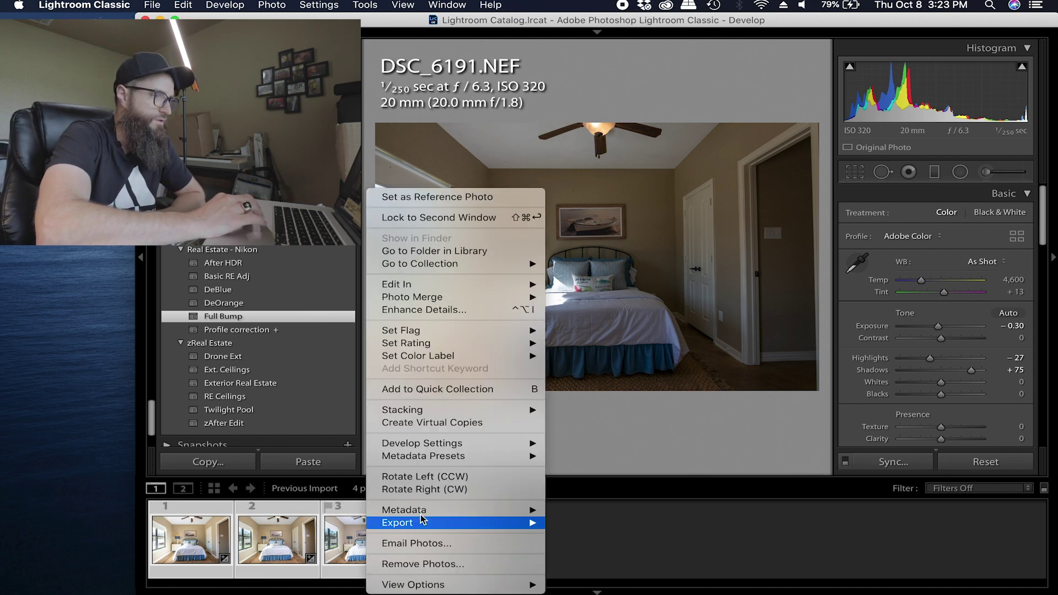
pyautogui.moveTo(484, 284)
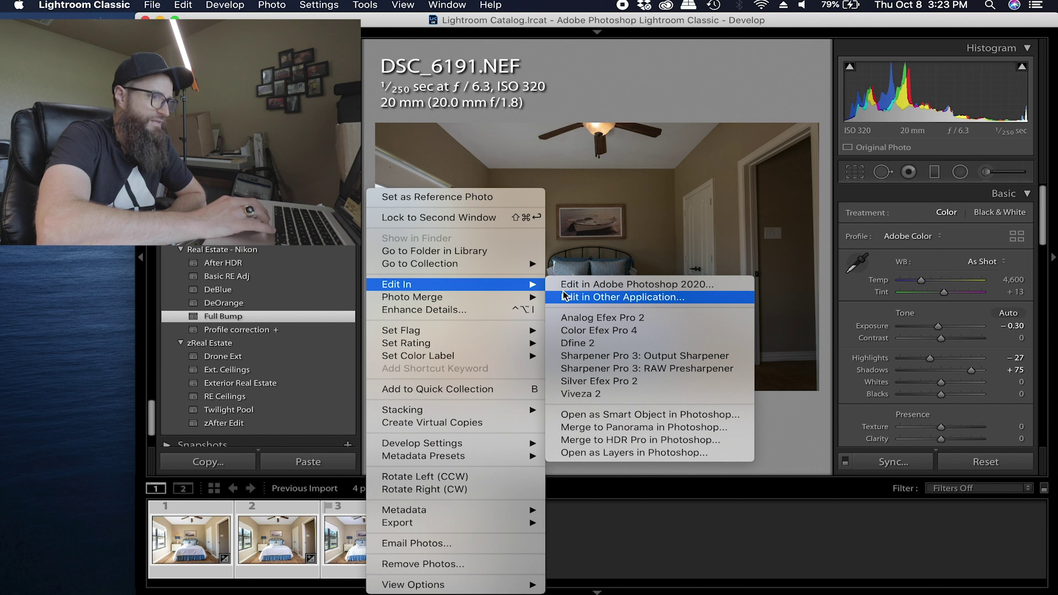
pyautogui.click(641, 453)
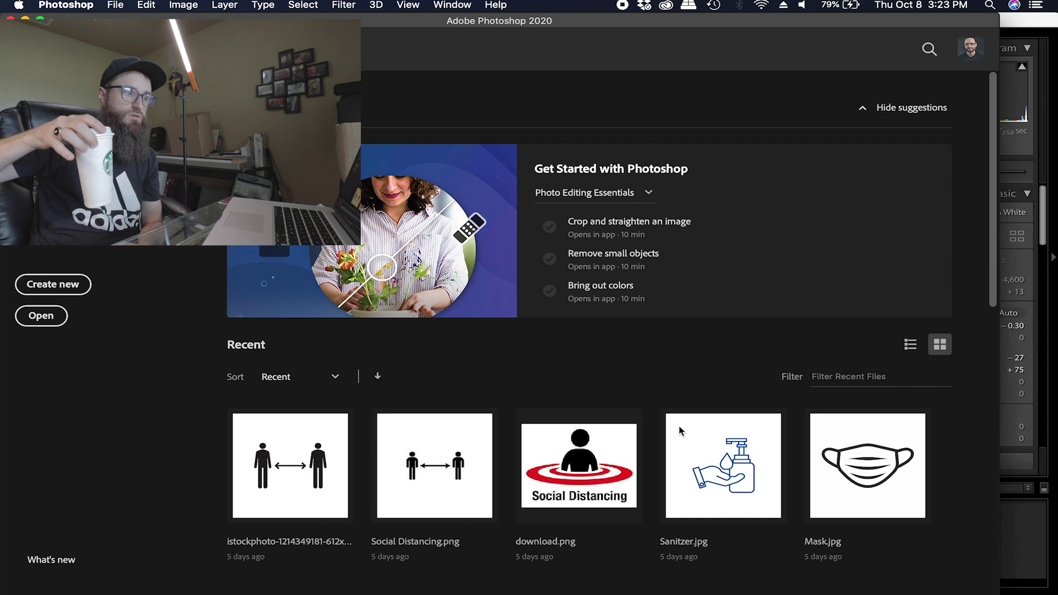
# Step: Let Photoshop load DSC_6188–DSC_6191 as stacked layers in one document
pyautogui.click(679, 425)
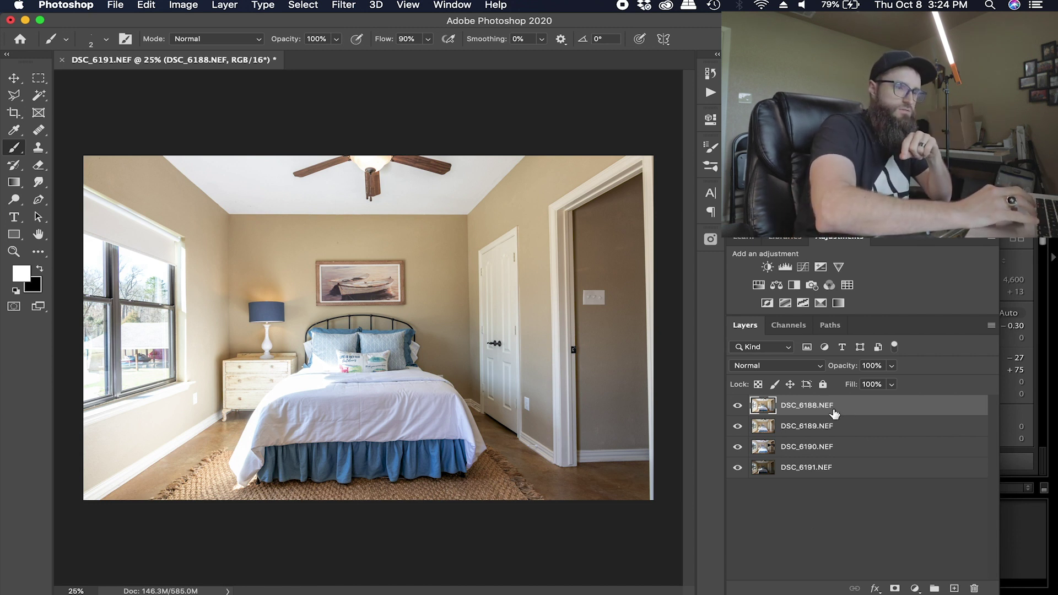
# Step: Select all four exposure layers and auto-align them
pyautogui.keyDown('shift'); pyautogui.click(832, 468); pyautogui.keyUp('shift')
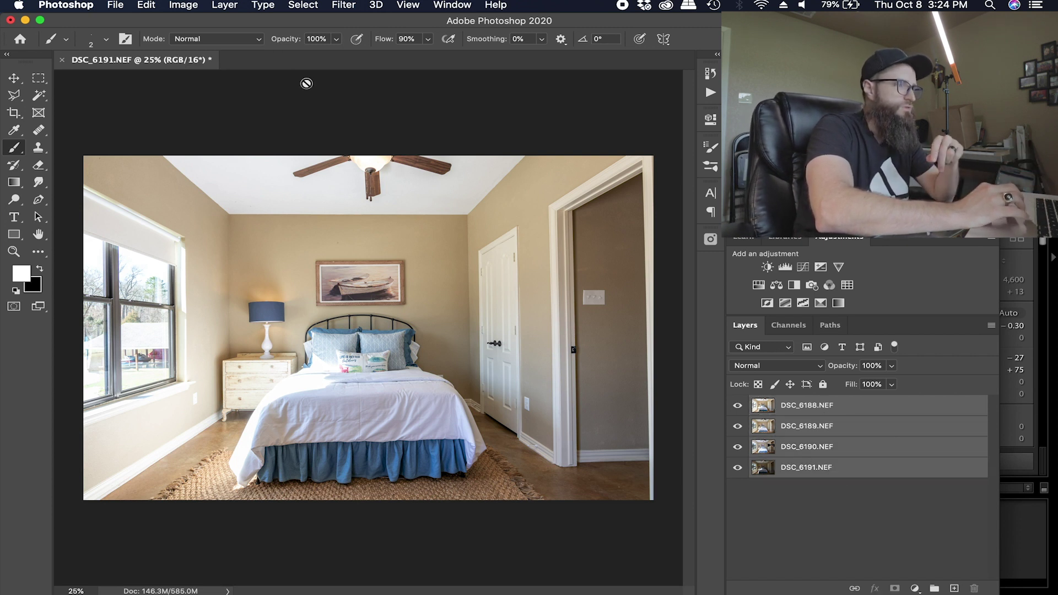
pyautogui.click(175, 5)
pyautogui.moveTo(147, 5)
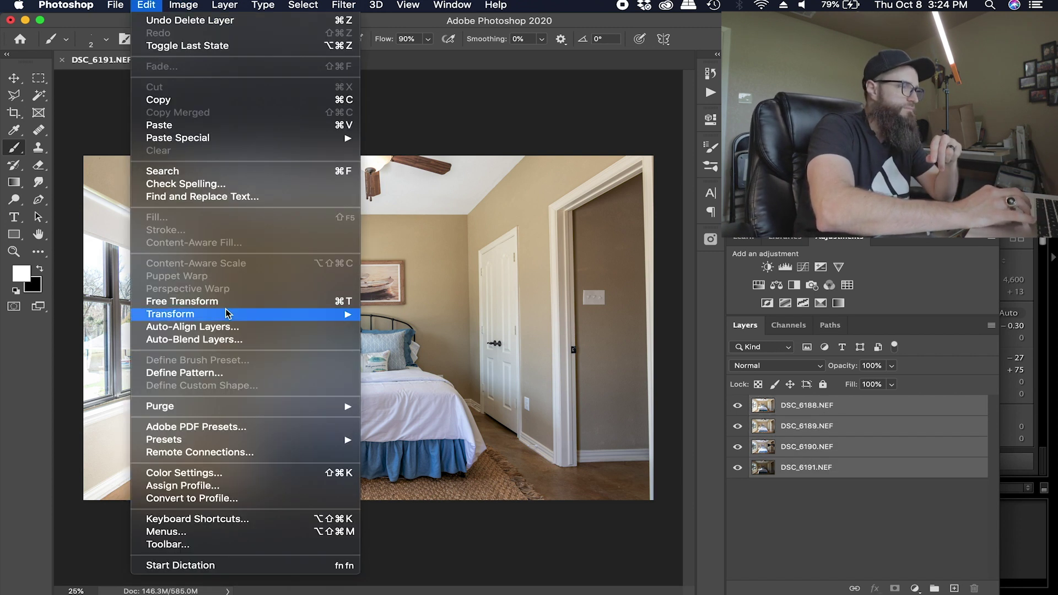
pyautogui.click(220, 329)
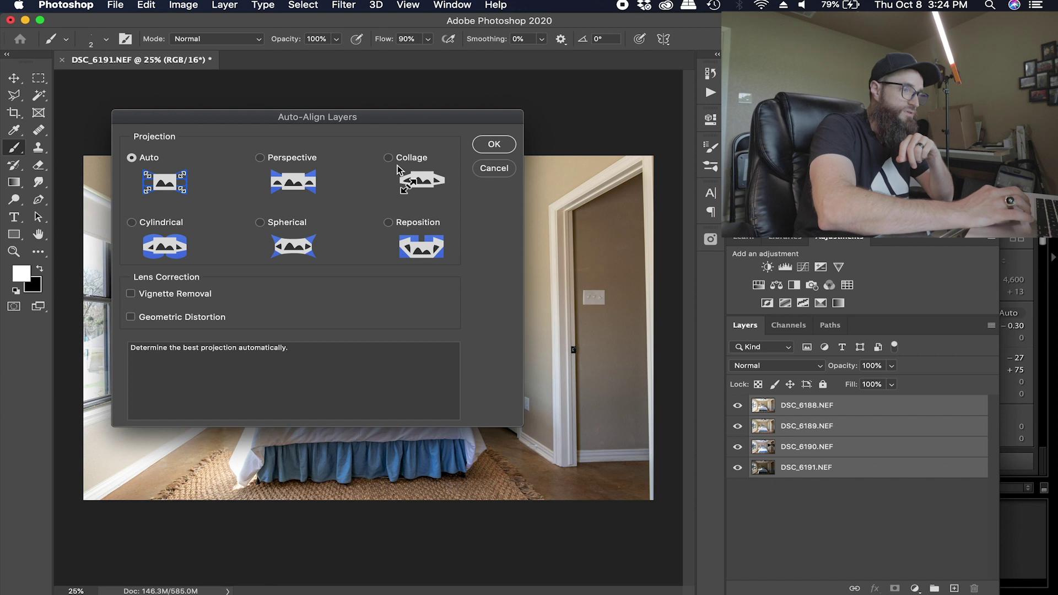
pyautogui.click(495, 144)
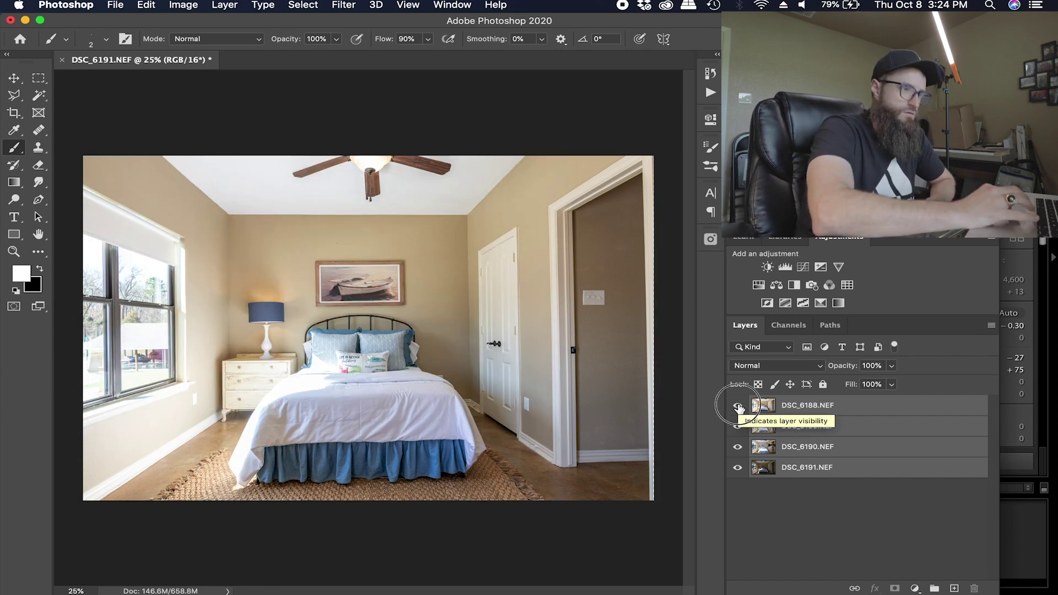
# Step: Toggle the DSC_6188 and DSC_6189 layers' visibility to compare them with the layers below
pyautogui.click(738, 407)
pyautogui.click(738, 408)
pyautogui.click(738, 407)
pyautogui.click(738, 406)
pyautogui.click(738, 407)
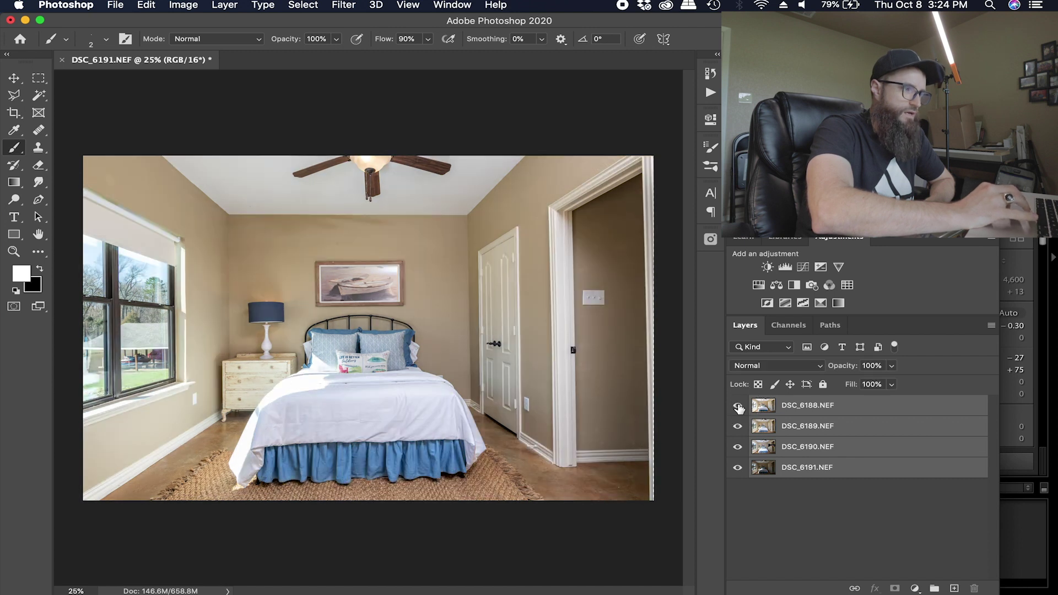
pyautogui.click(738, 407)
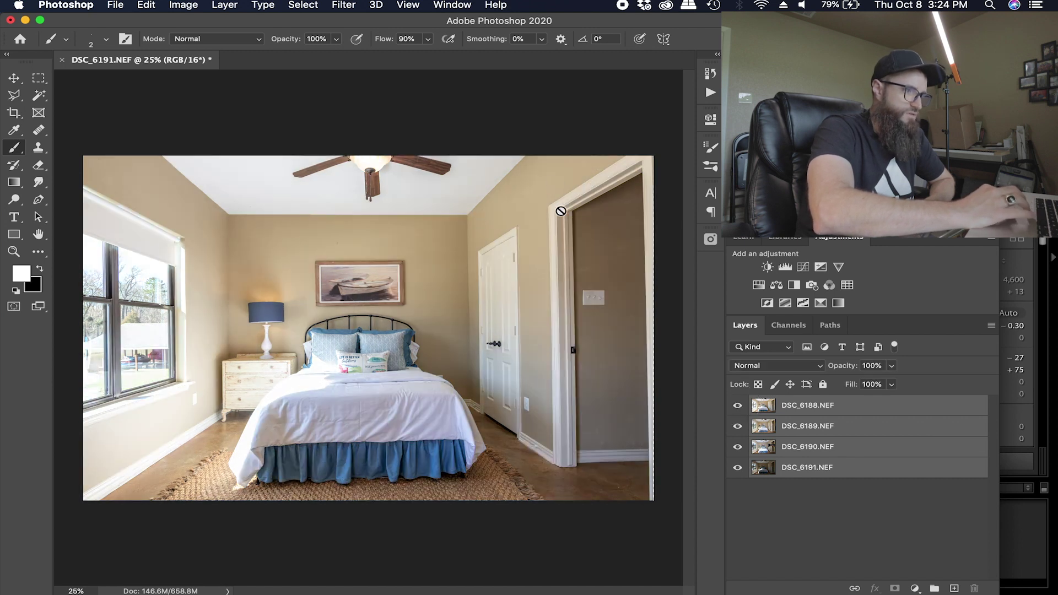
pyautogui.click(738, 406)
pyautogui.click(739, 407)
pyautogui.click(738, 407)
pyautogui.click(738, 406)
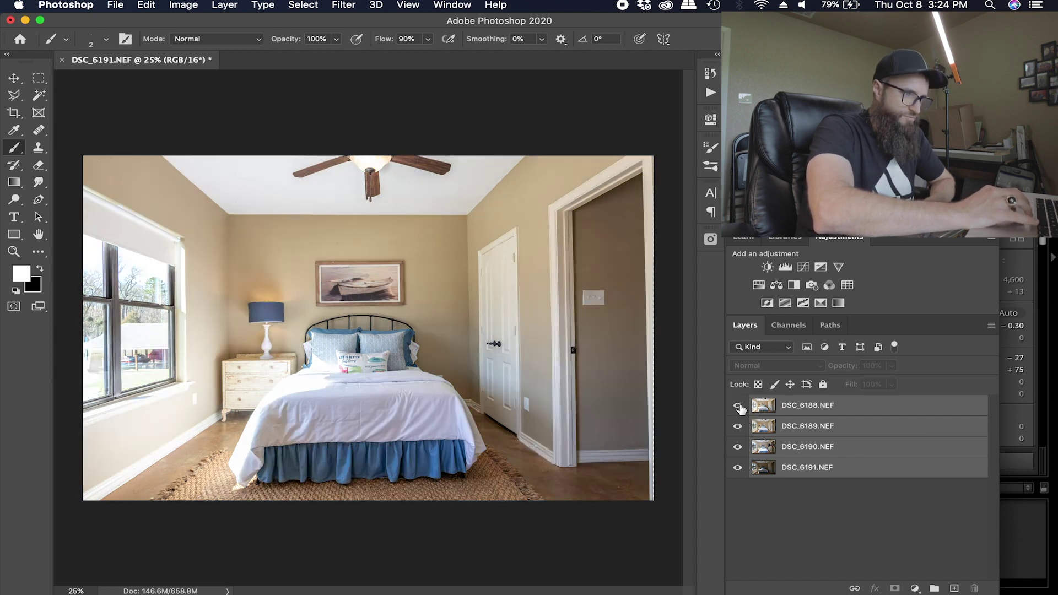
pyautogui.click(738, 407)
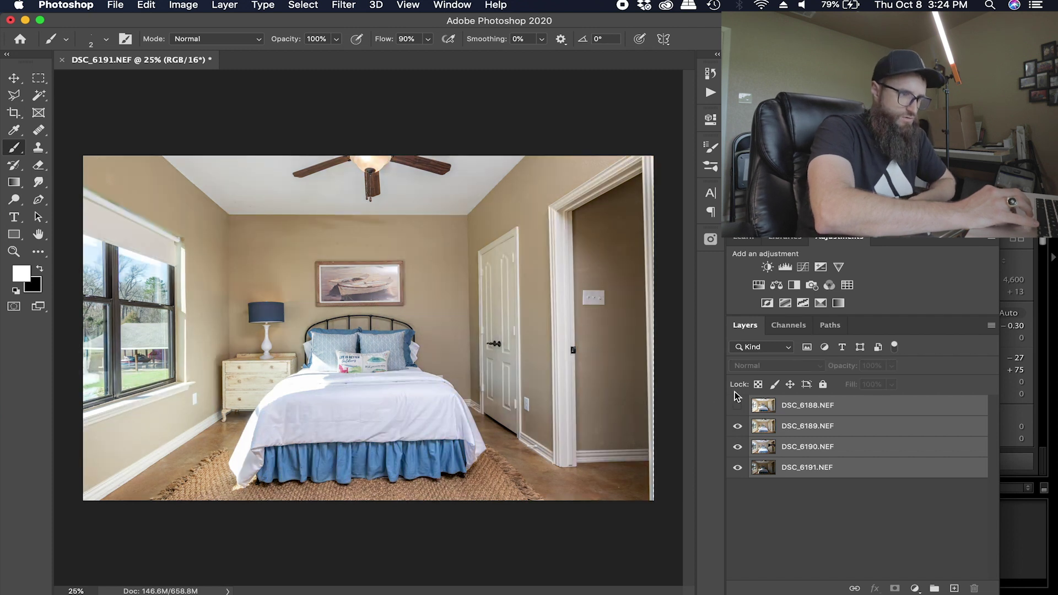
pyautogui.click(737, 428)
pyautogui.click(737, 427)
pyautogui.click(737, 428)
pyautogui.click(737, 428)
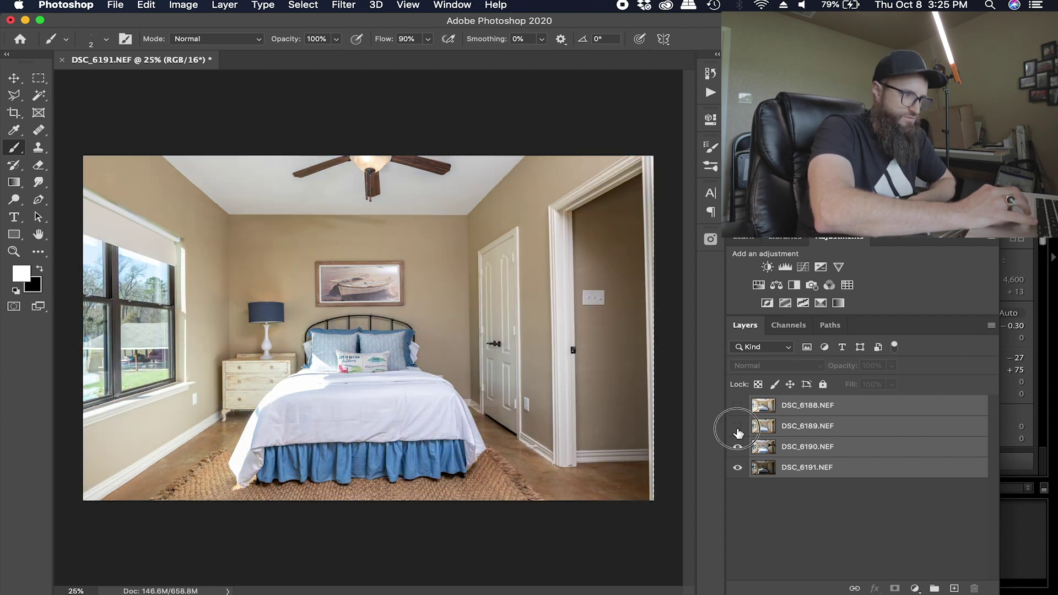
pyautogui.click(738, 428)
pyautogui.click(738, 429)
pyautogui.click(738, 432)
pyautogui.click(738, 432)
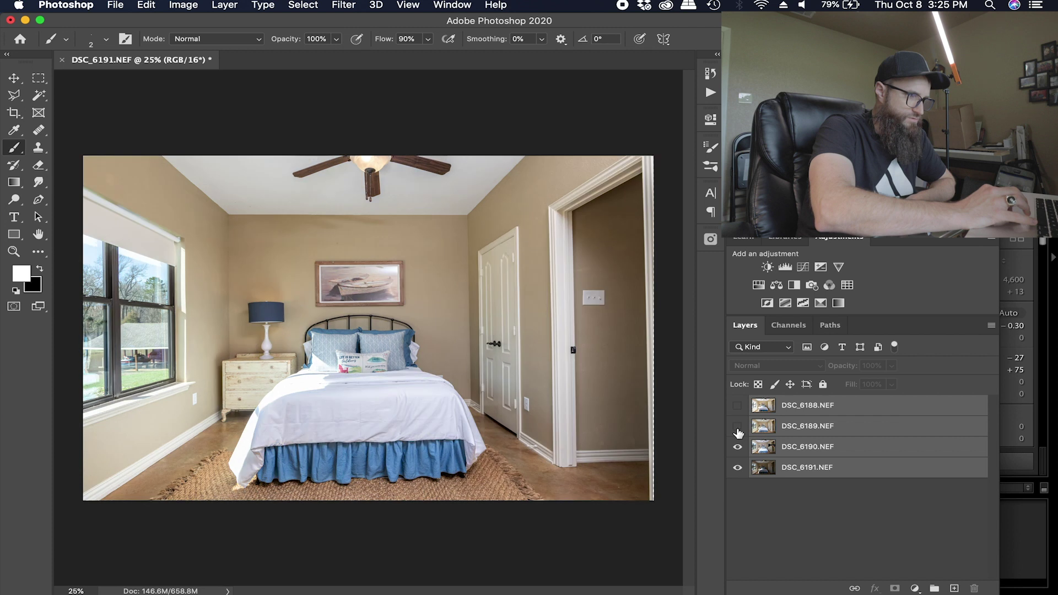
pyautogui.click(738, 432)
pyautogui.click(738, 432)
pyautogui.click(738, 432)
pyautogui.click(738, 432)
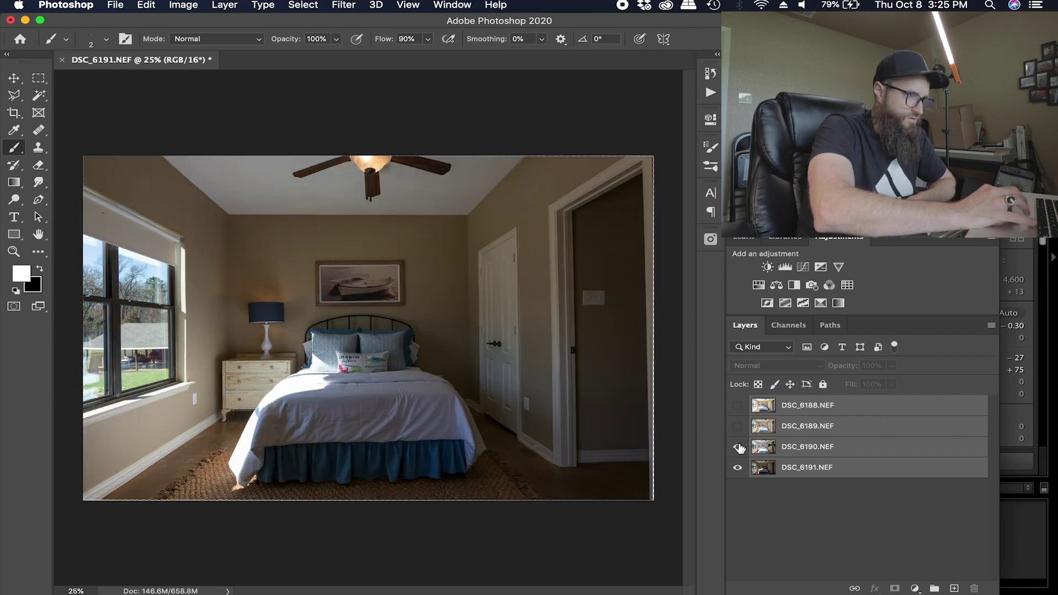
# Step: Compare DSC_6190 against the darkest DSC_6191, show all layers again, and select DSC_6188.NEF
pyautogui.click(738, 446)
pyautogui.click(738, 447)
pyautogui.click(738, 447)
pyautogui.click(738, 447)
pyautogui.click(738, 447)
pyautogui.click(738, 447)
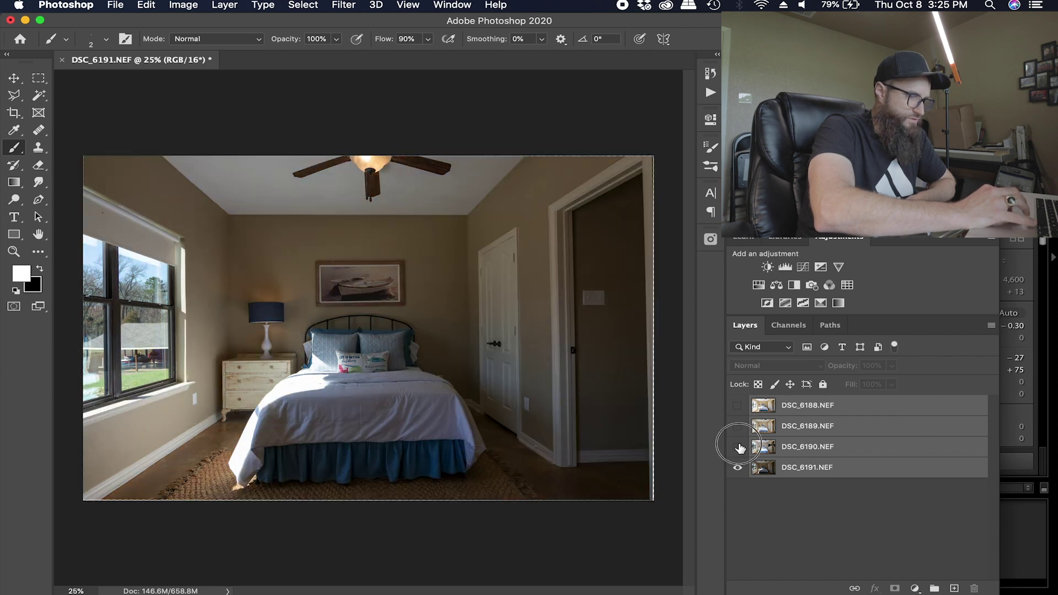
pyautogui.click(739, 447)
pyautogui.click(738, 425)
pyautogui.click(738, 405)
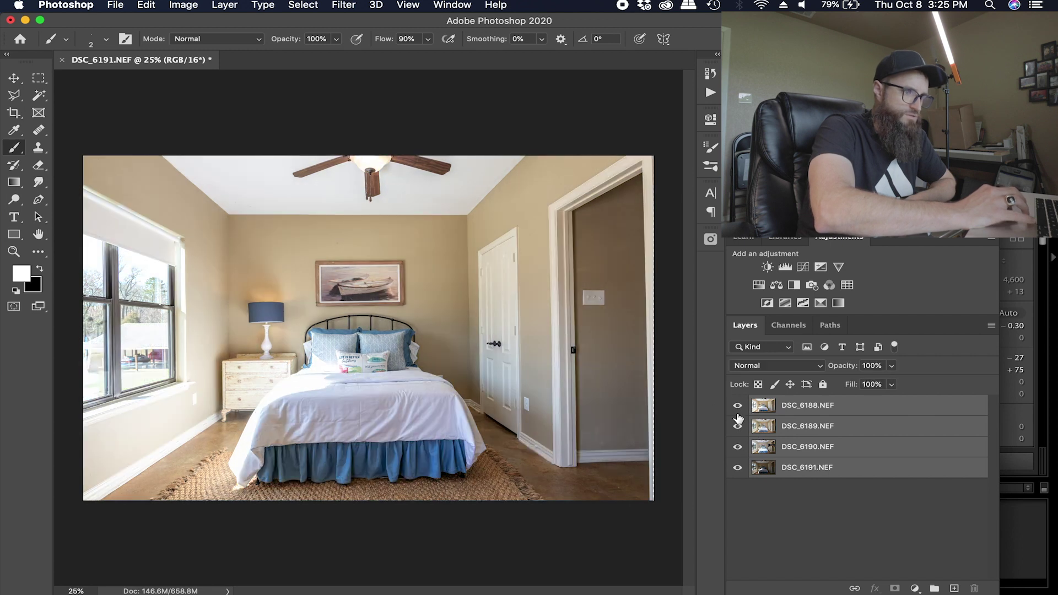
pyautogui.click(853, 413)
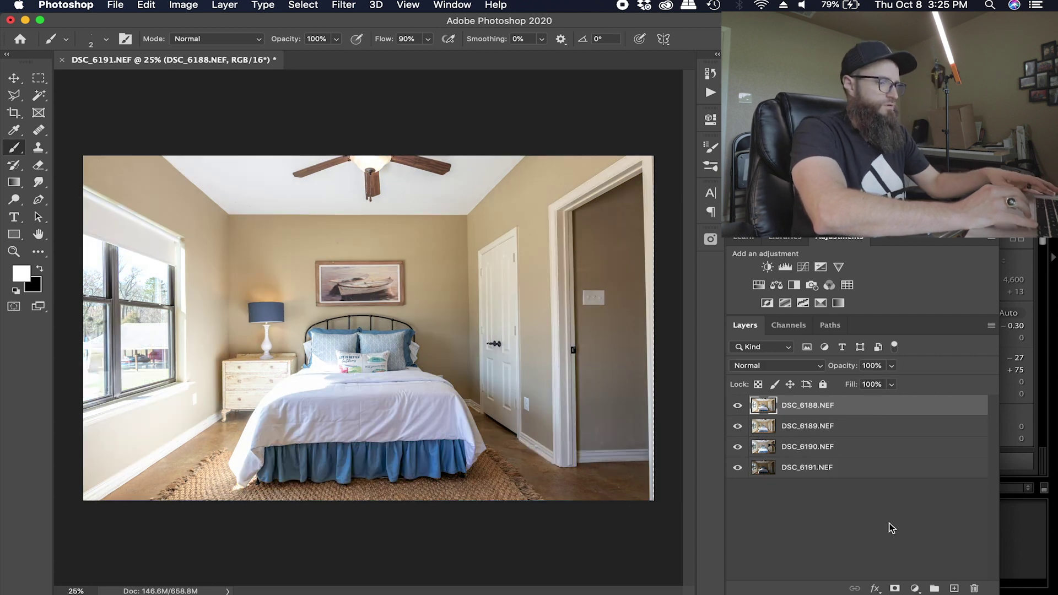
# Step: Black-mask DSC_6188.NEF, duplicate it, set the copy to Luminosity and target its mask
pyautogui.keyDown('alt'); pyautogui.click(894, 589); pyautogui.keyUp('alt')
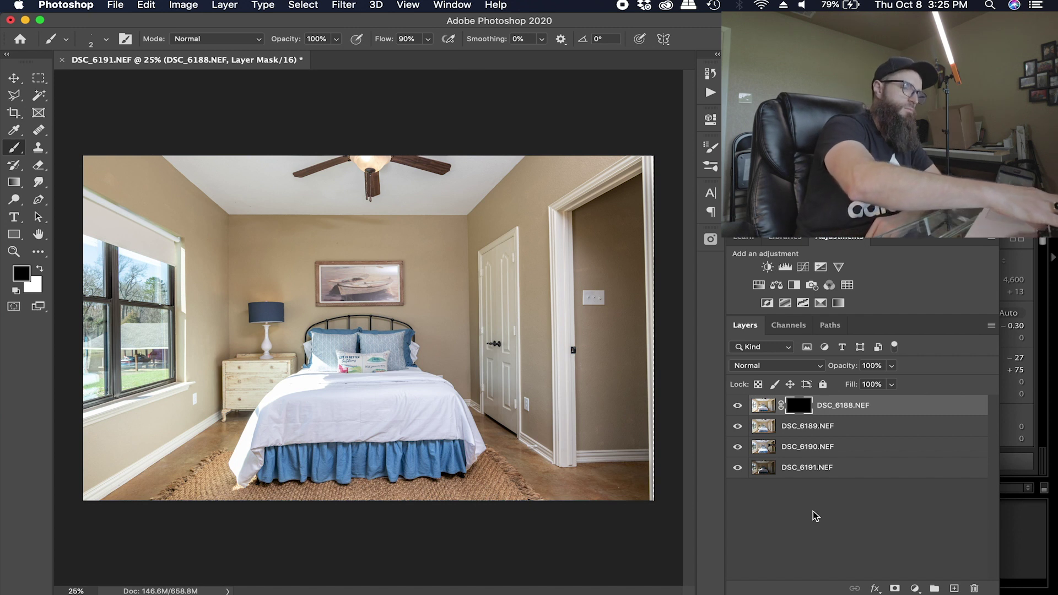
pyautogui.press('super+j')
pyautogui.press('x')
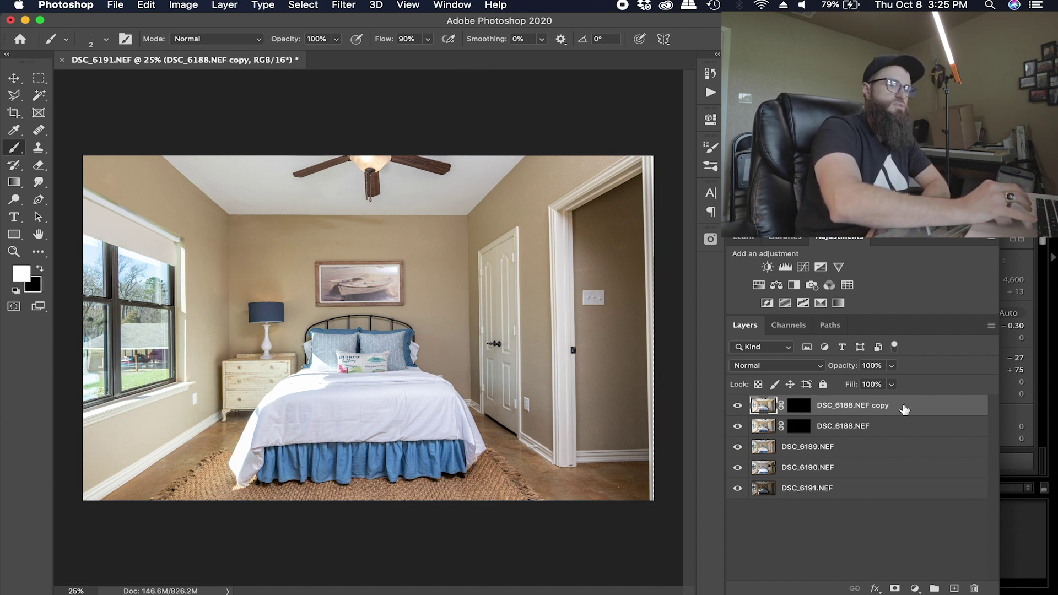
pyautogui.click(771, 366)
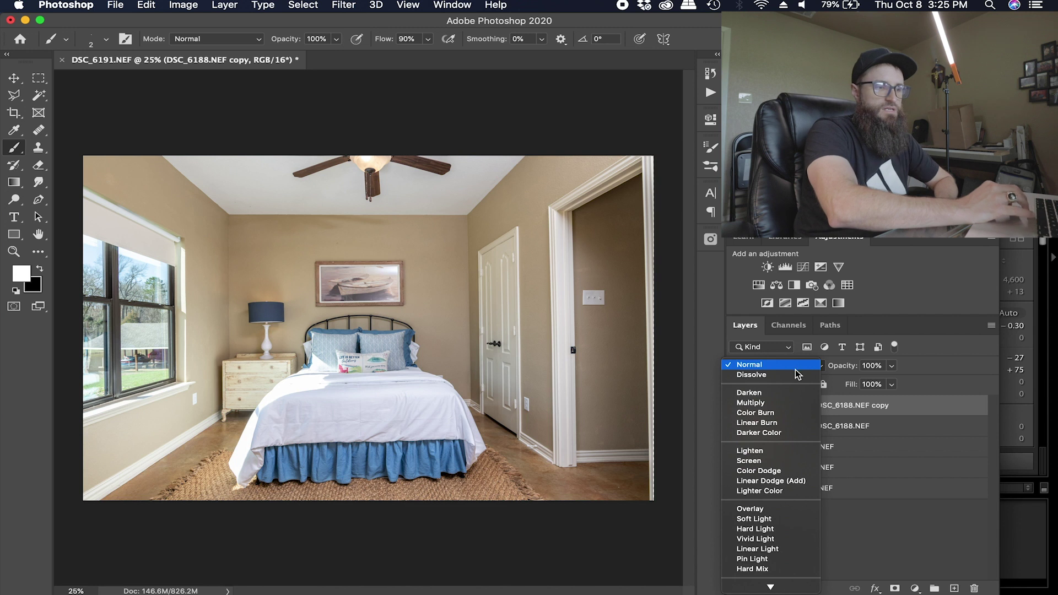
pyautogui.click(770, 586)
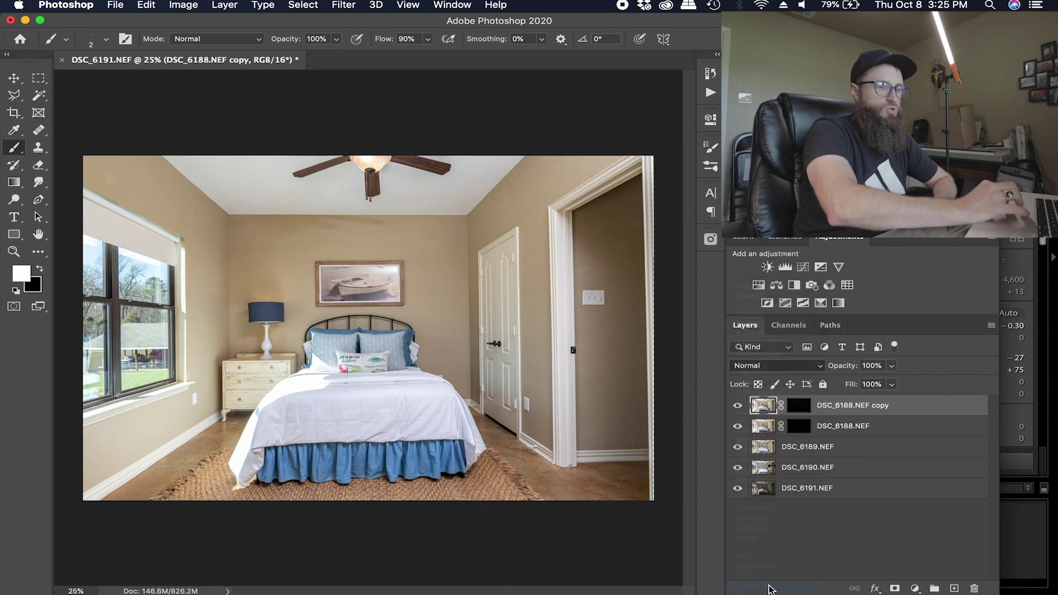
pyautogui.click(799, 406)
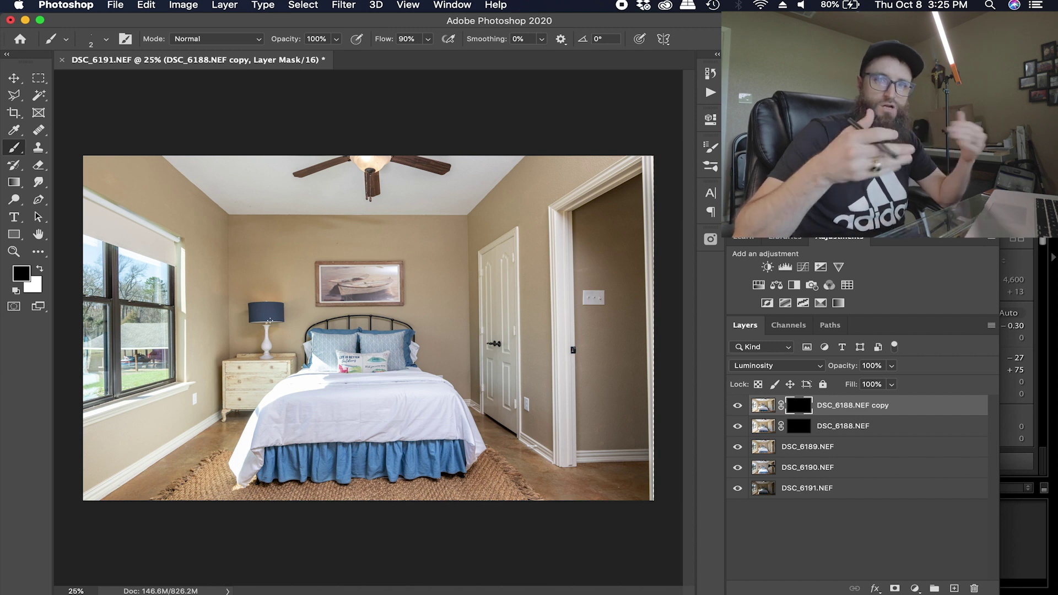
# Step: Set a large soft brush of about 2200 px with 10% flow
pyautogui.click(106, 38)
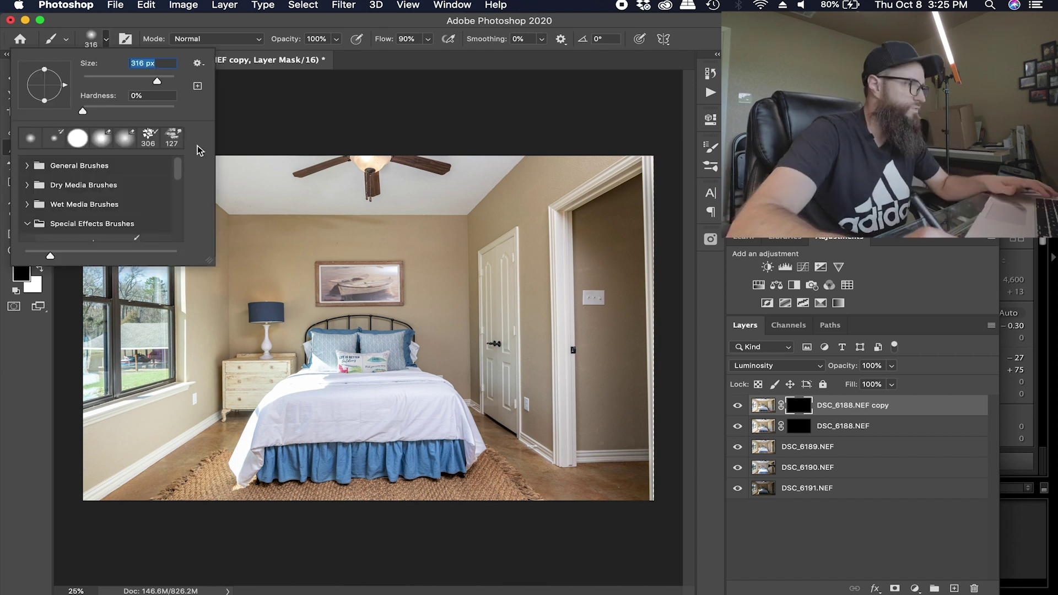
pyautogui.moveTo(156, 82); pyautogui.dragTo(175, 81)
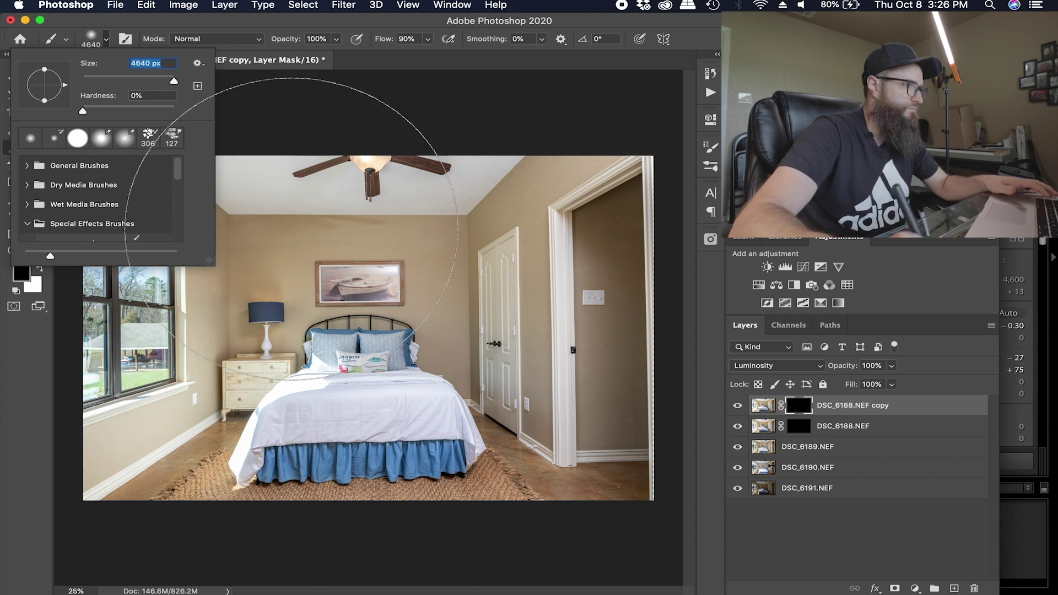
pyautogui.click(417, 317)
pyautogui.press('[')
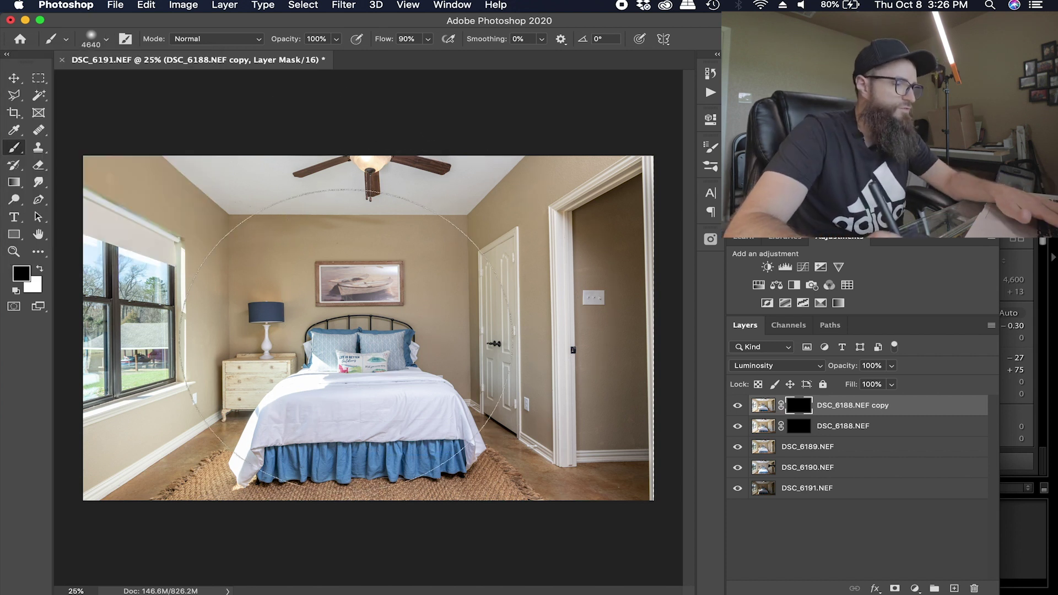
pyautogui.press('[')
pyautogui.press('[')
pyautogui.press('[')
pyautogui.press('[')
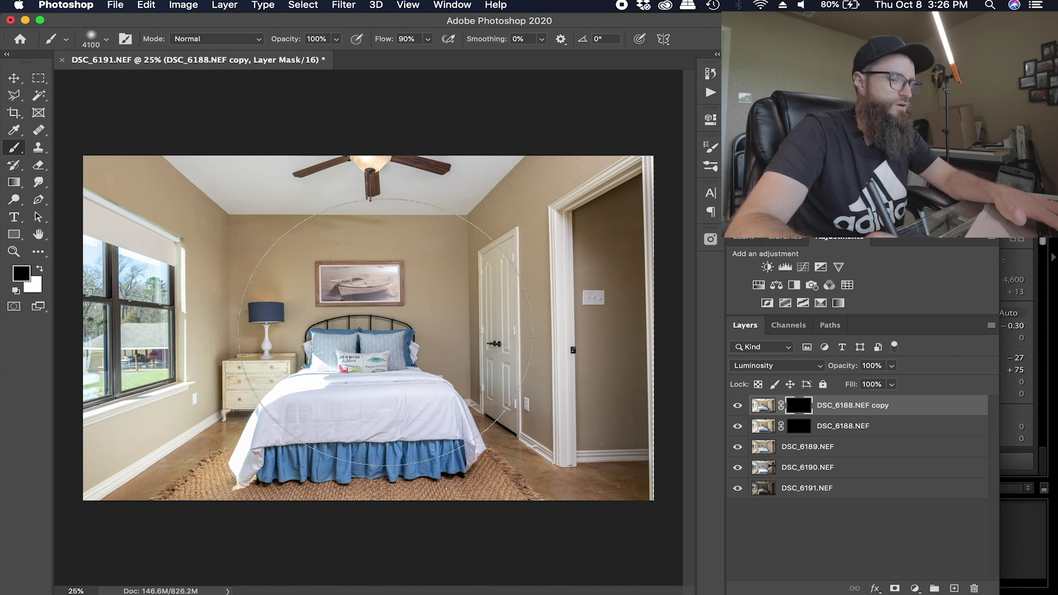
pyautogui.press(']')
pyautogui.press(']')
pyautogui.press(']')
pyautogui.press('[')
pyautogui.press('[')
pyautogui.press('[')
pyautogui.press('[')
pyautogui.press('[')
pyautogui.press('[')
pyautogui.press('[')
pyautogui.press('[')
pyautogui.press('[')
pyautogui.press('[')
pyautogui.press('[')
pyautogui.press('[')
pyautogui.press('[')
pyautogui.press('[')
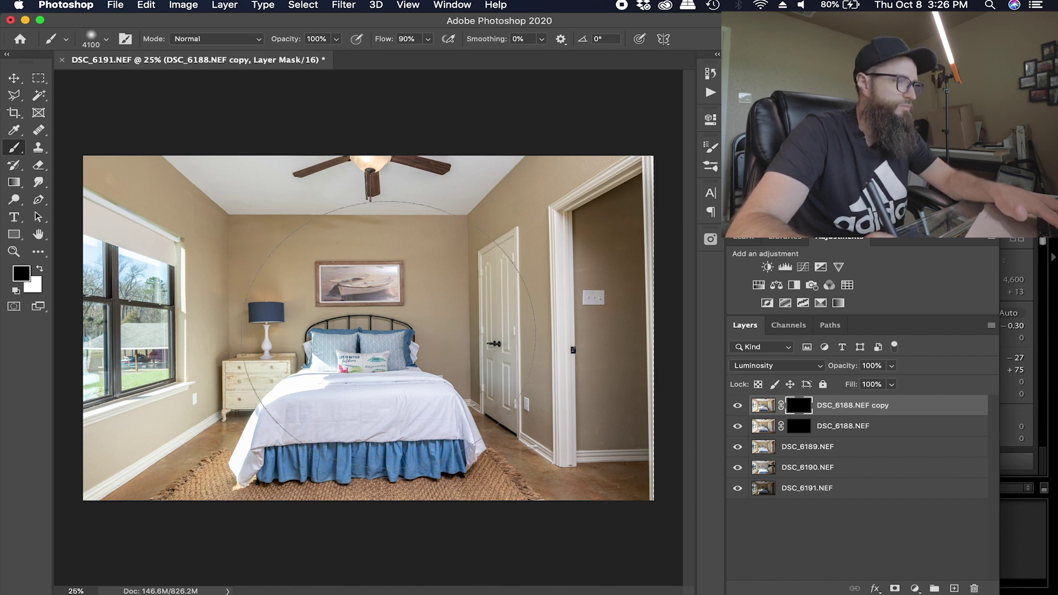
pyautogui.press('[')
pyautogui.press('[')
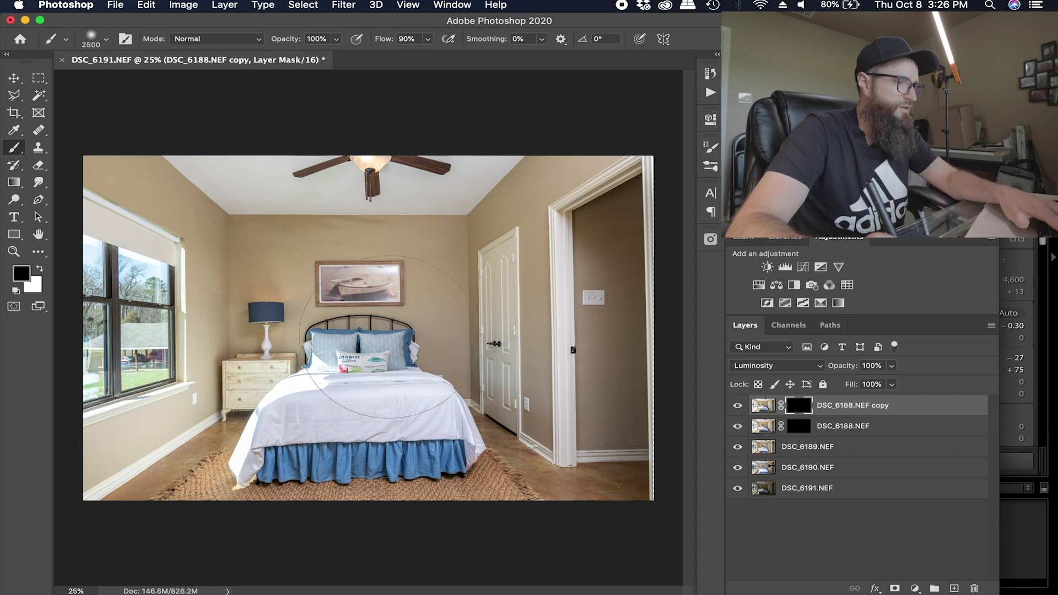
pyautogui.press('[')
pyautogui.press('[')
pyautogui.press('[')
pyautogui.press('[')
pyautogui.press('[')
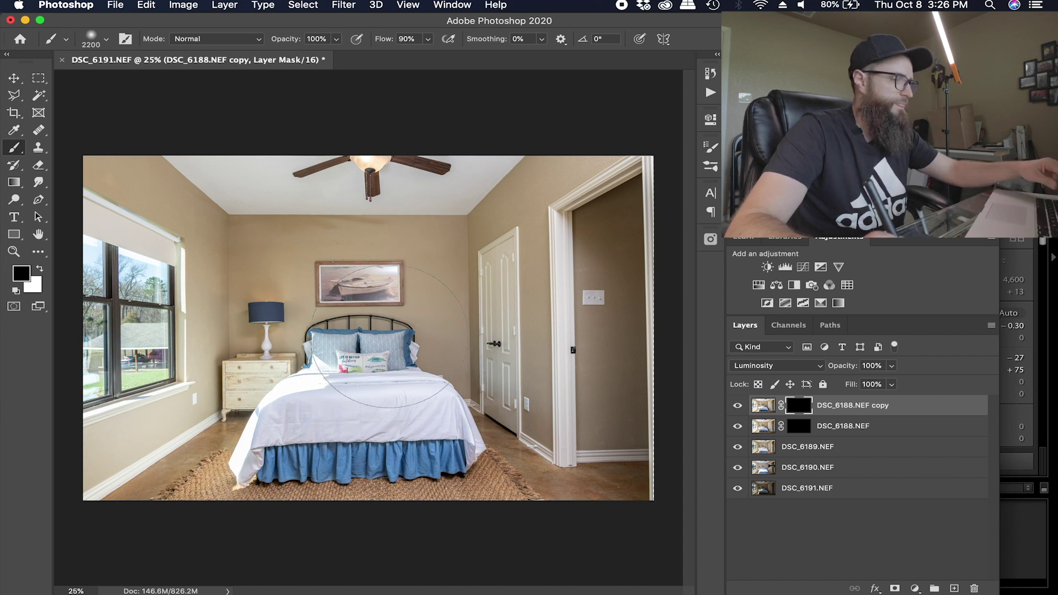
pyautogui.hotkey('shift', '2')
pyautogui.hotkey('shift', '1')
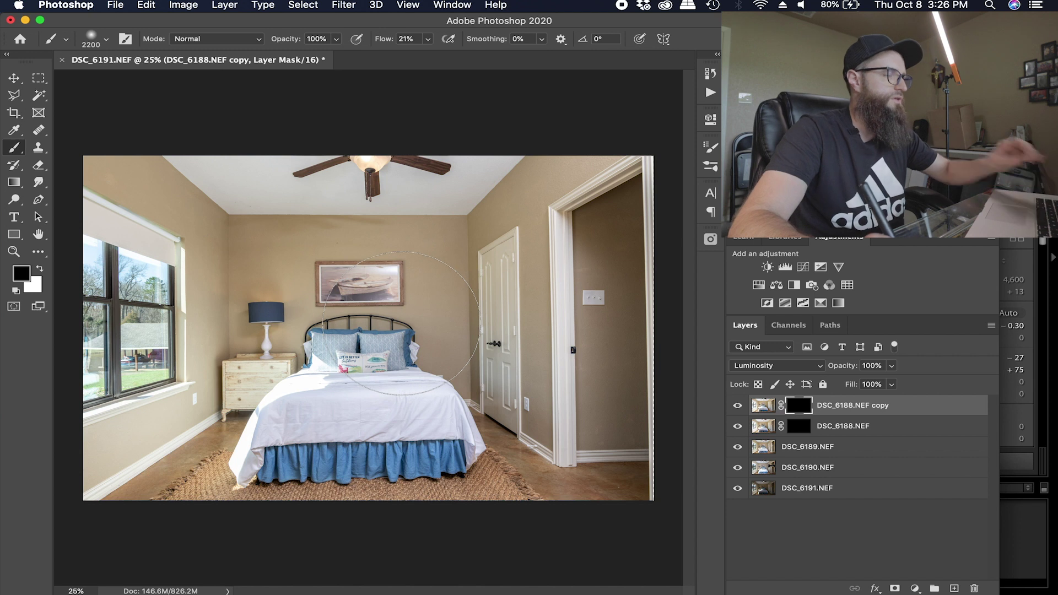
pyautogui.hotkey('shift', '1')
pyautogui.hotkey('shift', '0')
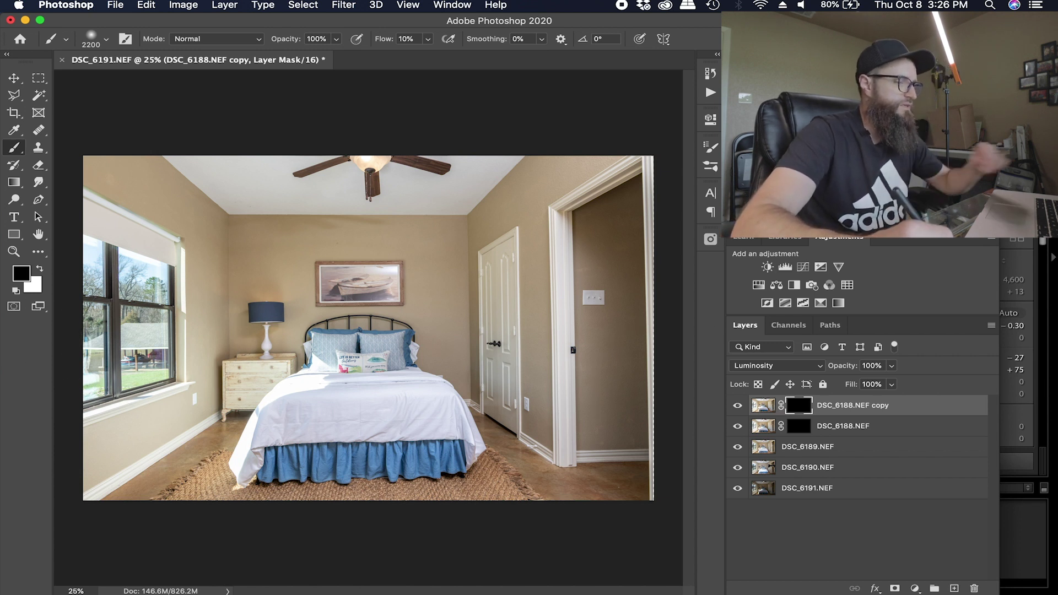
# Step: Reset the colours to black and white so the brush paints white
pyautogui.press('x')
pyautogui.press('x')
pyautogui.press('x')
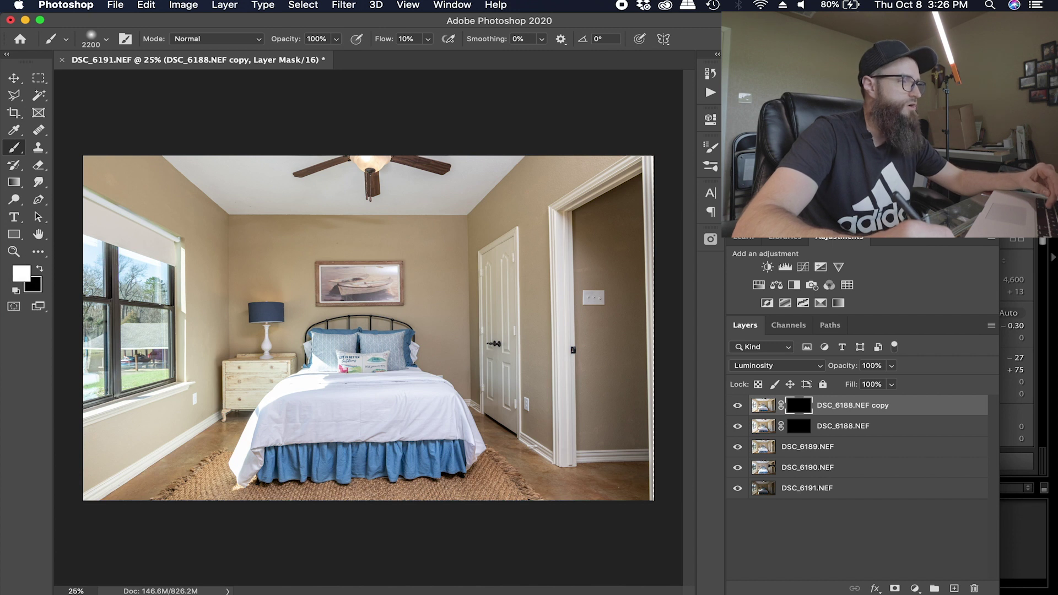
pyautogui.press('x')
pyautogui.press('x')
pyautogui.press('x')
pyautogui.press('x')
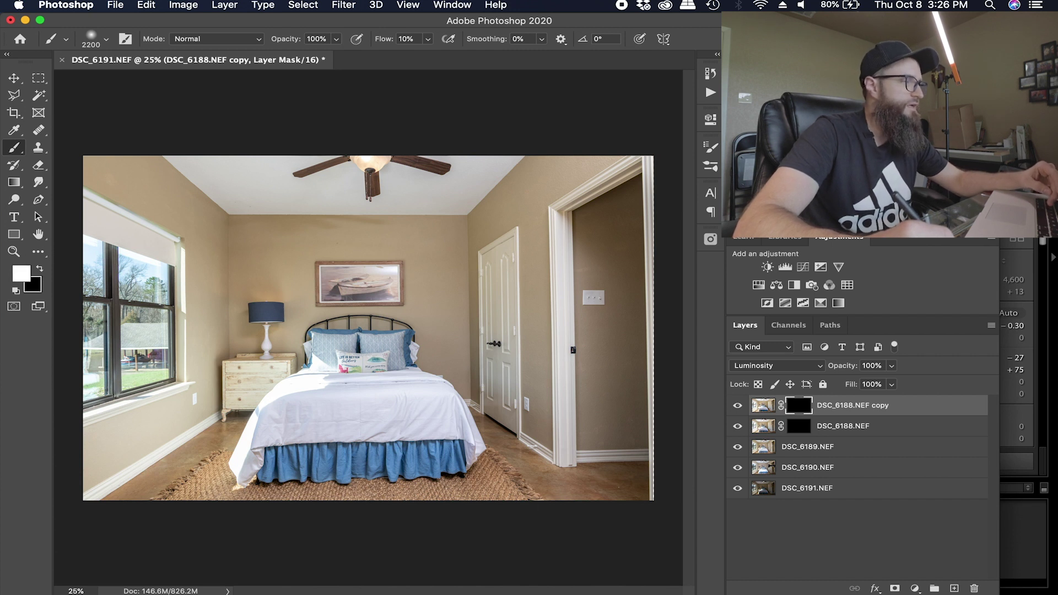
pyautogui.click(21, 273)
pyautogui.click(341, 235)
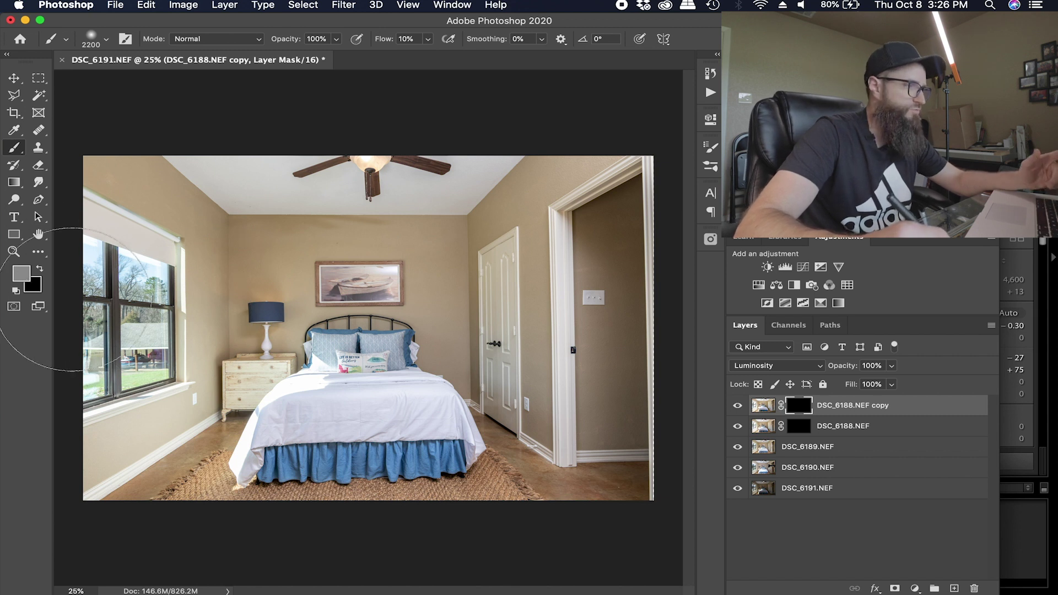
pyautogui.press('d')
pyautogui.press('x')
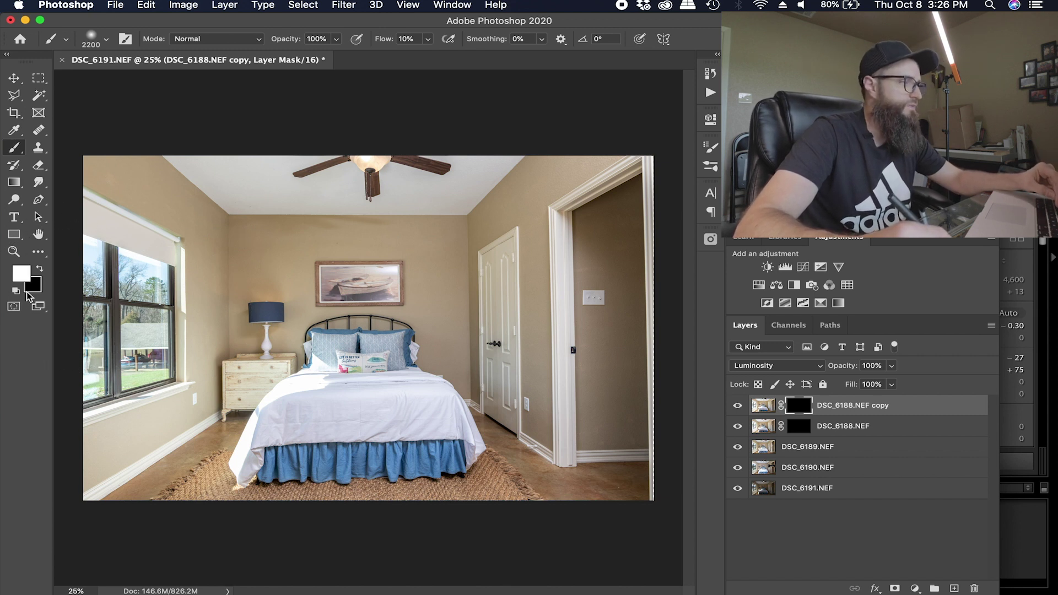
pyautogui.press('x')
pyautogui.press('x')
pyautogui.press('x')
pyautogui.press('x')
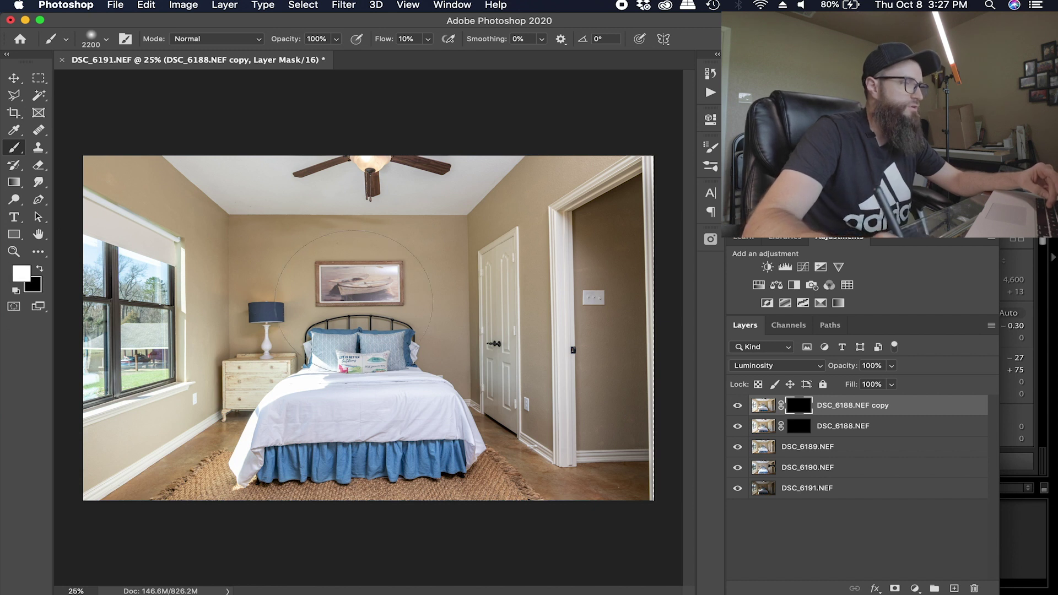
# Step: Paint white over the door, right wall, bed and floor, raising flow to 20%
pyautogui.moveTo(443, 294)
pyautogui.mouseDown()
pyautogui.moveTo(527, 271)
pyautogui.moveTo(537, 405)
pyautogui.moveTo(622, 211)
pyautogui.moveTo(532, 250)
pyautogui.moveTo(560, 246)
pyautogui.moveTo(522, 288)
pyautogui.moveTo(532, 352)
pyautogui.moveTo(509, 403)
pyautogui.moveTo(506, 183)
pyautogui.moveTo(476, 218)
pyautogui.mouseUp()
pyautogui.press('x')
pyautogui.press('super+z')
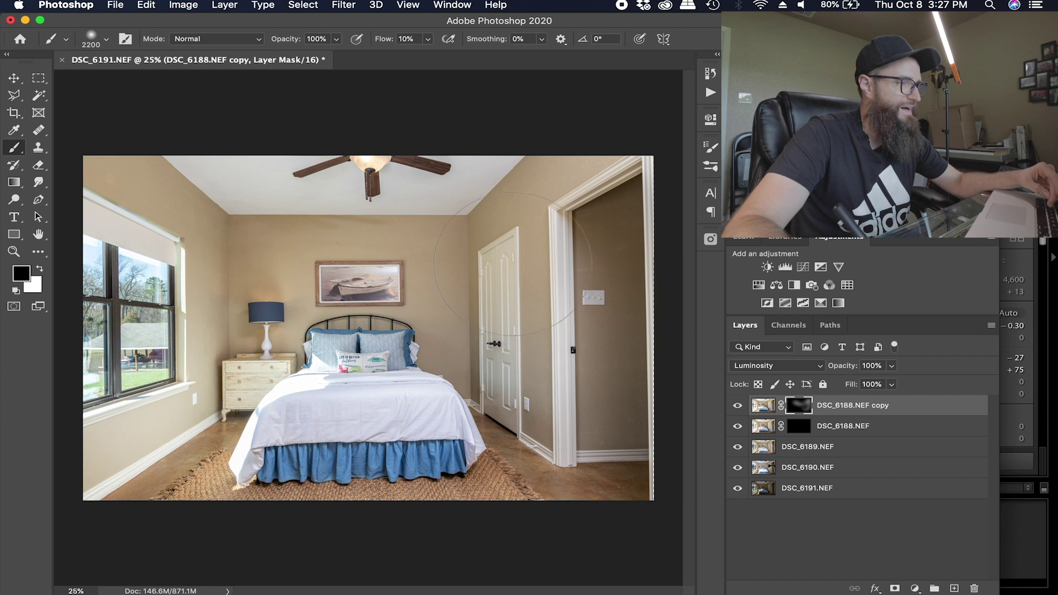
pyautogui.press('x')
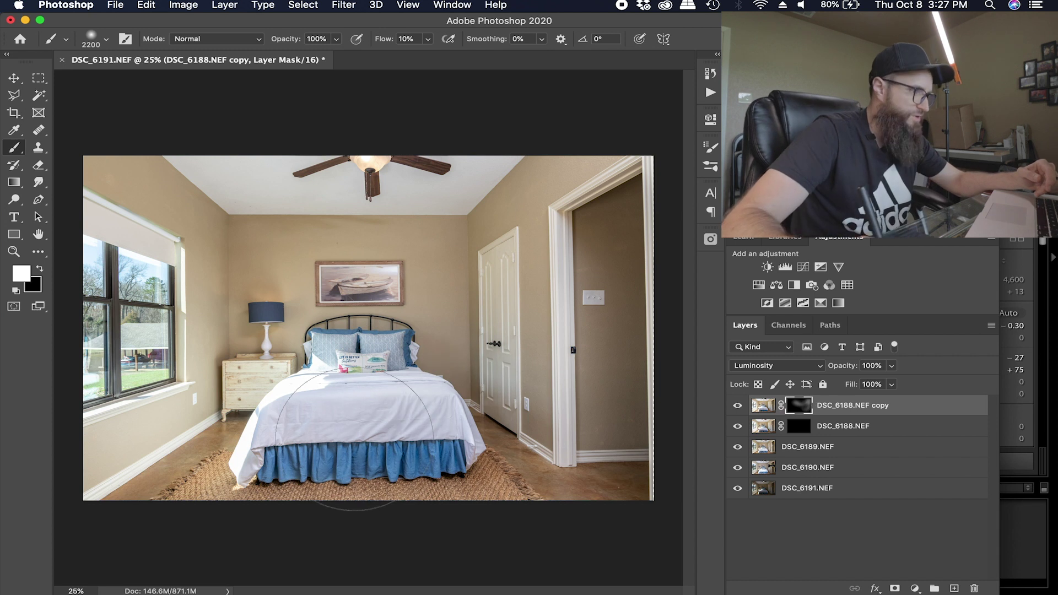
pyautogui.moveTo(359, 458)
pyautogui.mouseDown()
pyautogui.moveTo(489, 452)
pyautogui.moveTo(325, 479)
pyautogui.moveTo(455, 444)
pyautogui.mouseUp()
pyautogui.press('super+z')
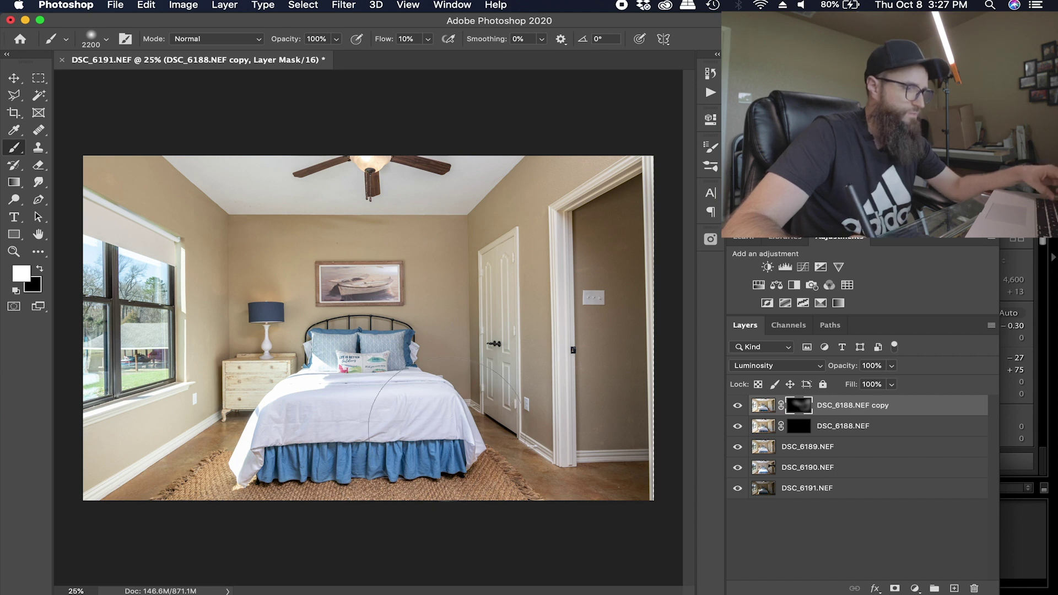
pyautogui.hotkey('shift', '2')
pyautogui.moveTo(430, 432)
pyautogui.mouseDown()
pyautogui.moveTo(385, 424)
pyautogui.moveTo(352, 435)
pyautogui.moveTo(457, 458)
pyautogui.moveTo(485, 477)
pyautogui.moveTo(567, 449)
pyautogui.mouseUp()
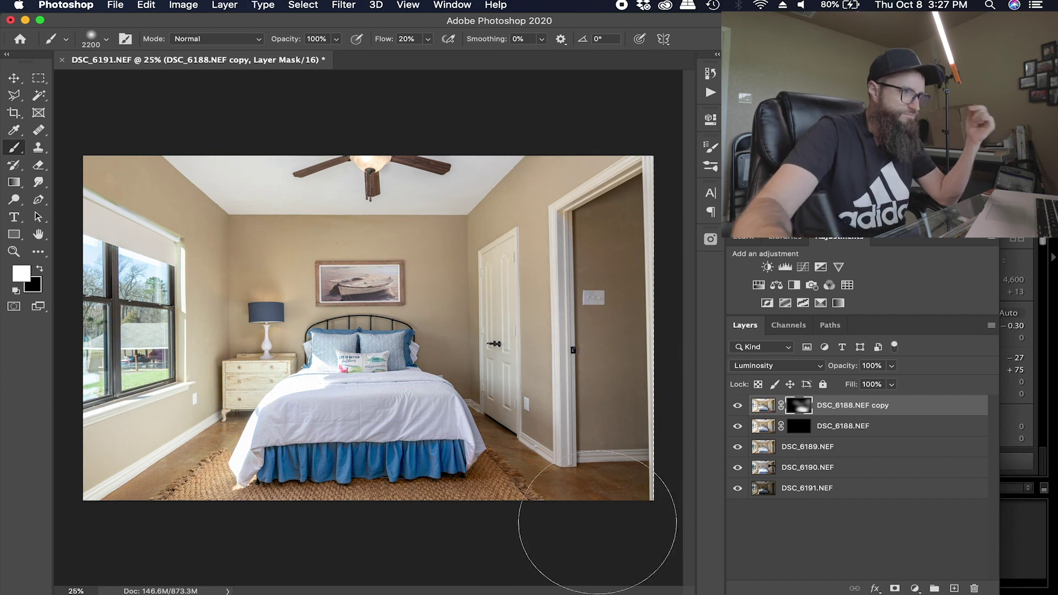
pyautogui.moveTo(602, 484)
pyautogui.mouseDown()
pyautogui.moveTo(603, 460)
pyautogui.moveTo(585, 485)
pyautogui.mouseUp()
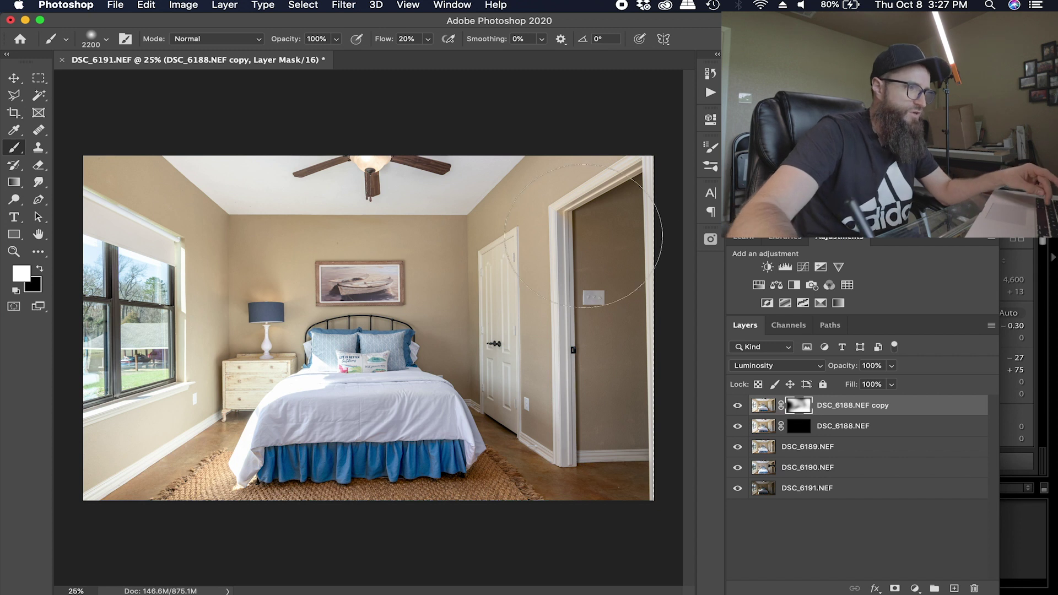
# Step: Zoom in on the door frame
pyautogui.press('z')
pyautogui.moveTo(562, 213)
pyautogui.mouseDown()
pyautogui.moveTo(602, 199)
pyautogui.moveTo(684, 134)
pyautogui.moveTo(642, 177)
pyautogui.mouseUp()
pyautogui.press('b')
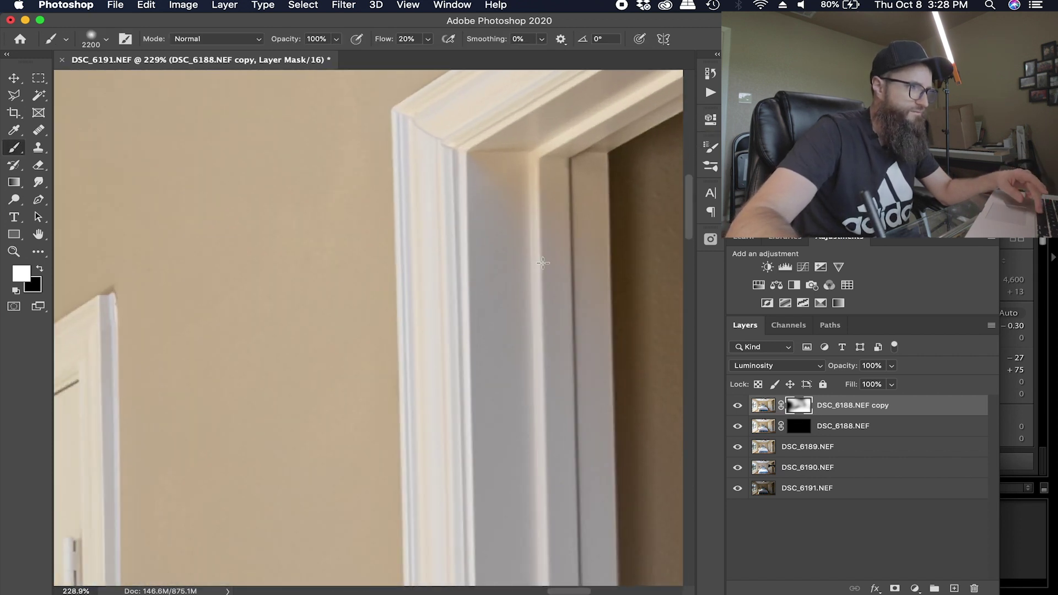
pyautogui.moveTo(543, 265); pyautogui.dragTo(389, 334)
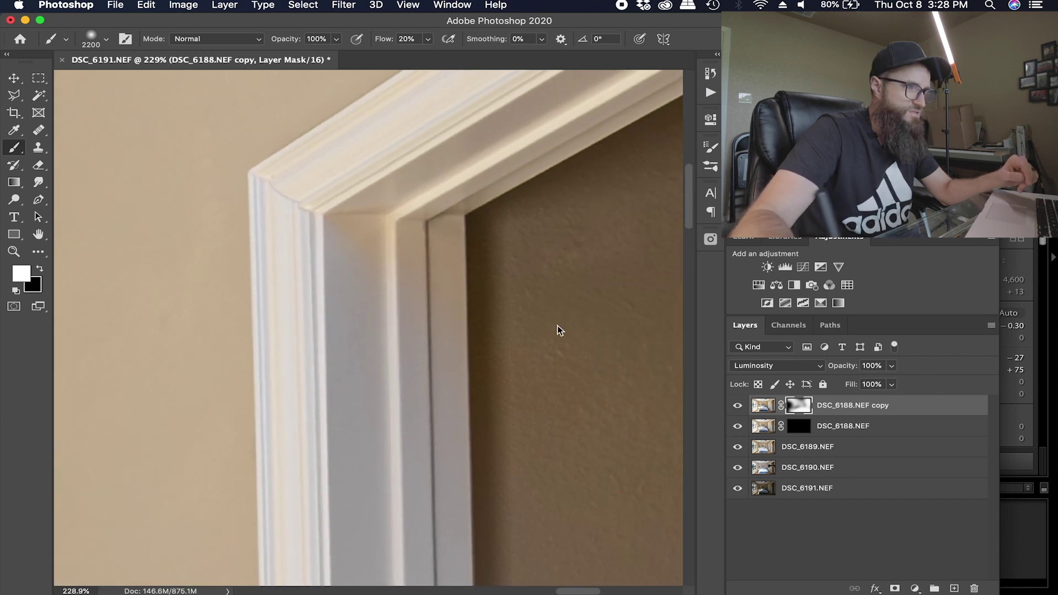
# Step: Target the original DSC_6188.NEF mask, zoom out, and set the brush to 900
pyautogui.click(787, 432)
pyautogui.press('[')
pyautogui.press('[')
pyautogui.press('[')
pyautogui.press('[')
pyautogui.press('[')
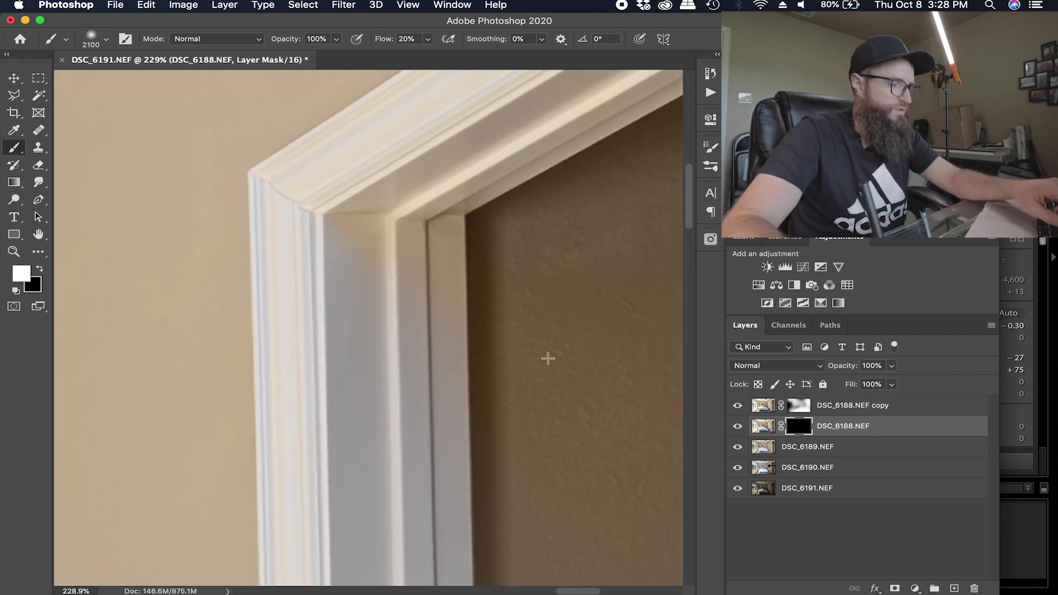
pyautogui.press('[')
pyautogui.press('[')
pyautogui.press('[')
pyautogui.press('[')
pyautogui.press('[')
pyautogui.press('[')
pyautogui.press('[')
pyautogui.press('[')
pyautogui.press('[')
pyautogui.press('[')
pyautogui.press('[')
pyautogui.press('[')
pyautogui.press('[')
pyautogui.press('[')
pyautogui.press('[')
pyautogui.press('[')
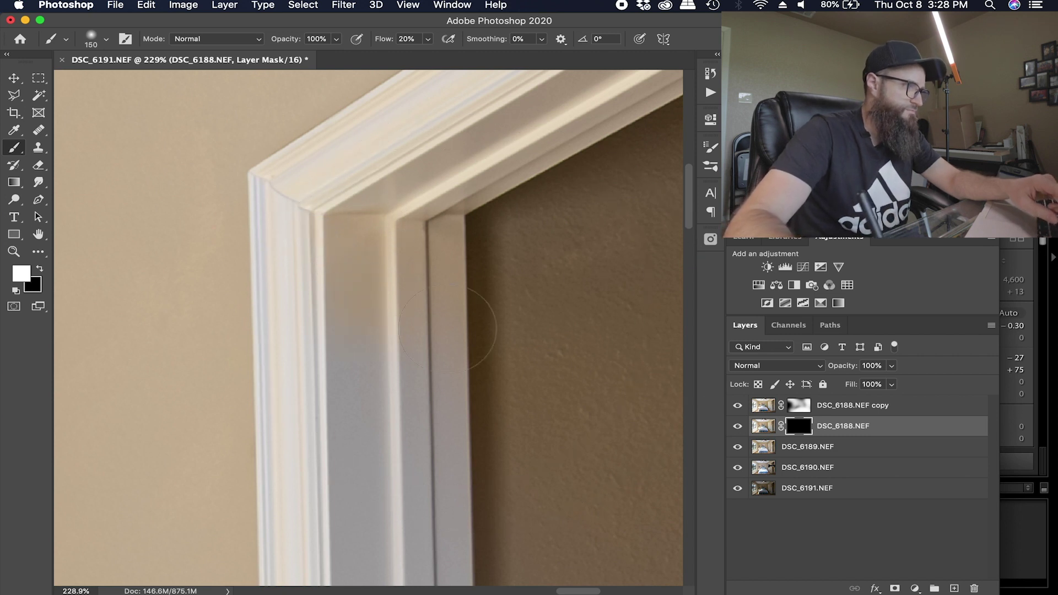
pyautogui.press('z')
pyautogui.moveTo(508, 342); pyautogui.dragTo(375, 392)
pyautogui.press('b')
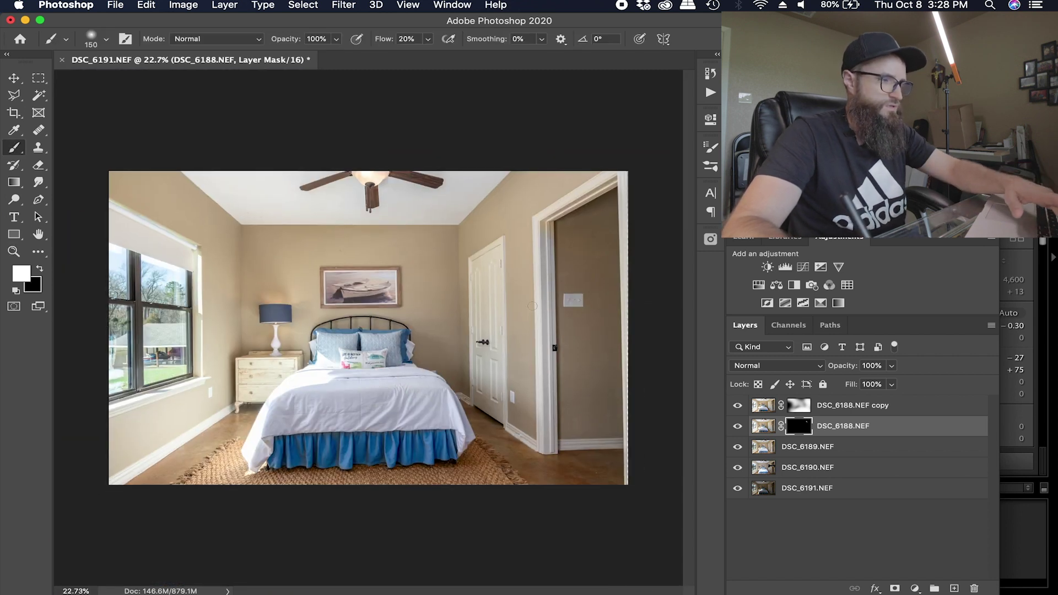
pyautogui.press(']')
pyautogui.press(']')
pyautogui.press(']')
pyautogui.press(']')
pyautogui.press(']')
pyautogui.press(']')
pyautogui.press(']')
pyautogui.press(']')
pyautogui.press(']')
pyautogui.press(']')
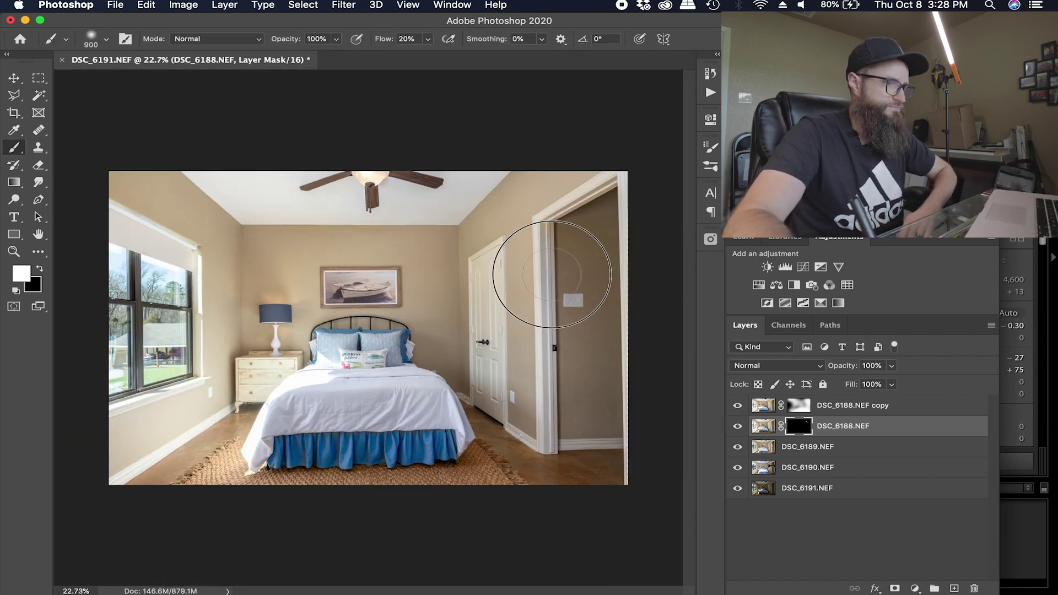
# Step: Paint the mask over the right door frame, lamp, doorway wall, headboard and bed skirt
pyautogui.moveTo(551, 275)
pyautogui.mouseDown()
pyautogui.moveTo(551, 410)
pyautogui.moveTo(552, 229)
pyautogui.moveTo(571, 206)
pyautogui.moveTo(619, 182)
pyautogui.moveTo(548, 218)
pyautogui.moveTo(536, 276)
pyautogui.moveTo(542, 295)
pyautogui.moveTo(543, 253)
pyautogui.moveTo(543, 450)
pyautogui.moveTo(548, 281)
pyautogui.moveTo(625, 165)
pyautogui.mouseUp()
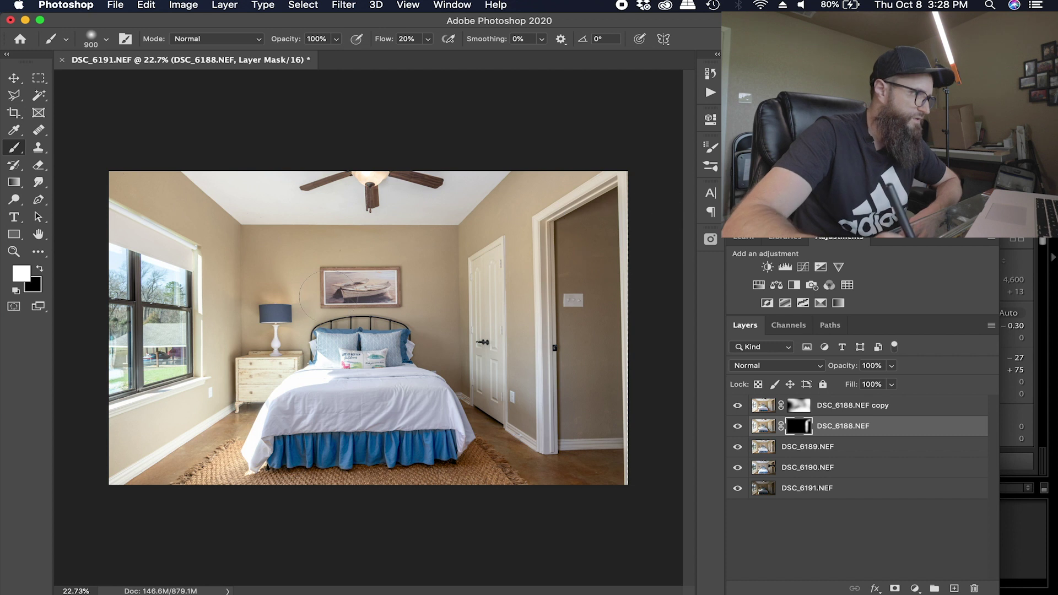
pyautogui.moveTo(356, 303)
pyautogui.mouseDown()
pyautogui.moveTo(247, 307)
pyautogui.moveTo(294, 328)
pyautogui.moveTo(452, 349)
pyautogui.mouseUp()
pyautogui.moveTo(341, 339); pyautogui.dragTo(570, 340)
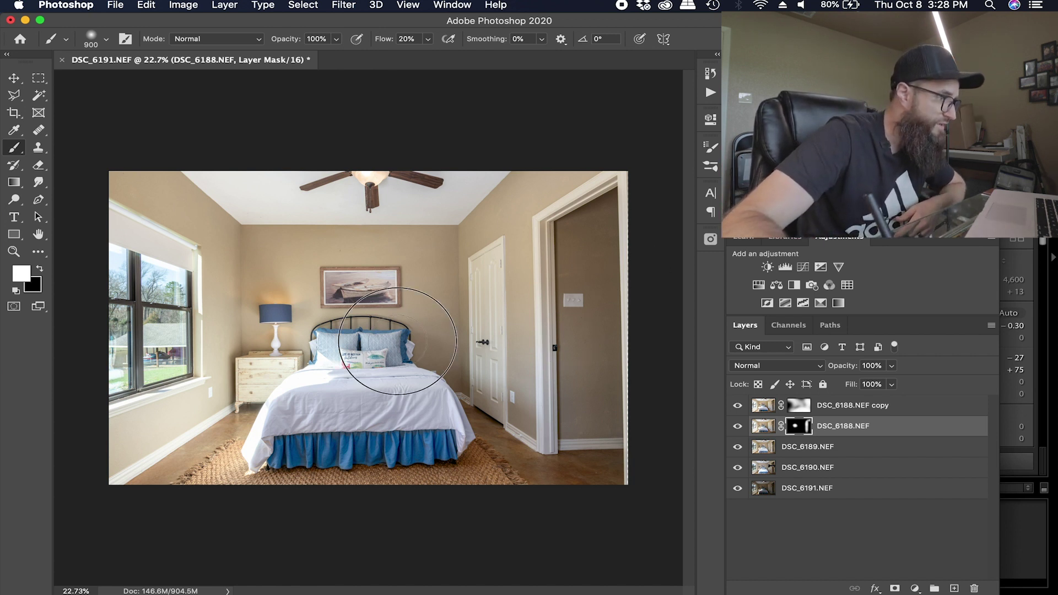
pyautogui.moveTo(378, 331); pyautogui.dragTo(406, 324)
pyautogui.moveTo(435, 456)
pyautogui.mouseDown()
pyautogui.moveTo(415, 465)
pyautogui.moveTo(424, 463)
pyautogui.moveTo(302, 449)
pyautogui.moveTo(448, 451)
pyautogui.moveTo(496, 477)
pyautogui.moveTo(329, 478)
pyautogui.moveTo(330, 488)
pyautogui.moveTo(189, 437)
pyautogui.moveTo(142, 455)
pyautogui.mouseUp()
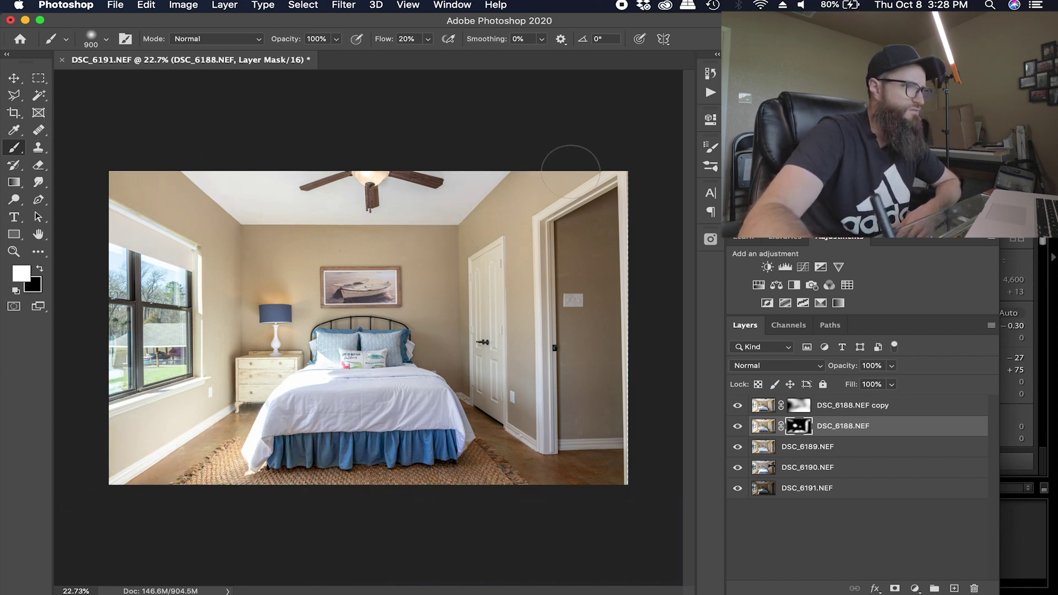
pyautogui.moveTo(570, 171)
pyautogui.mouseDown()
pyautogui.moveTo(597, 203)
pyautogui.moveTo(573, 241)
pyautogui.mouseUp()
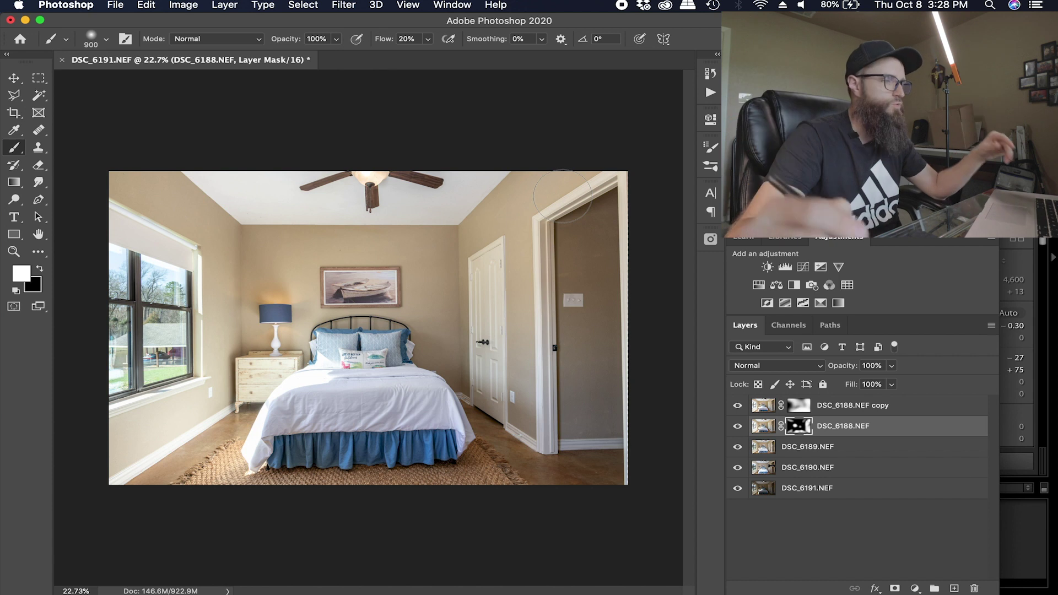
# Step: Select the DSC_6190.NEF and DSC_6191.NEF layers together
pyautogui.click(841, 411)
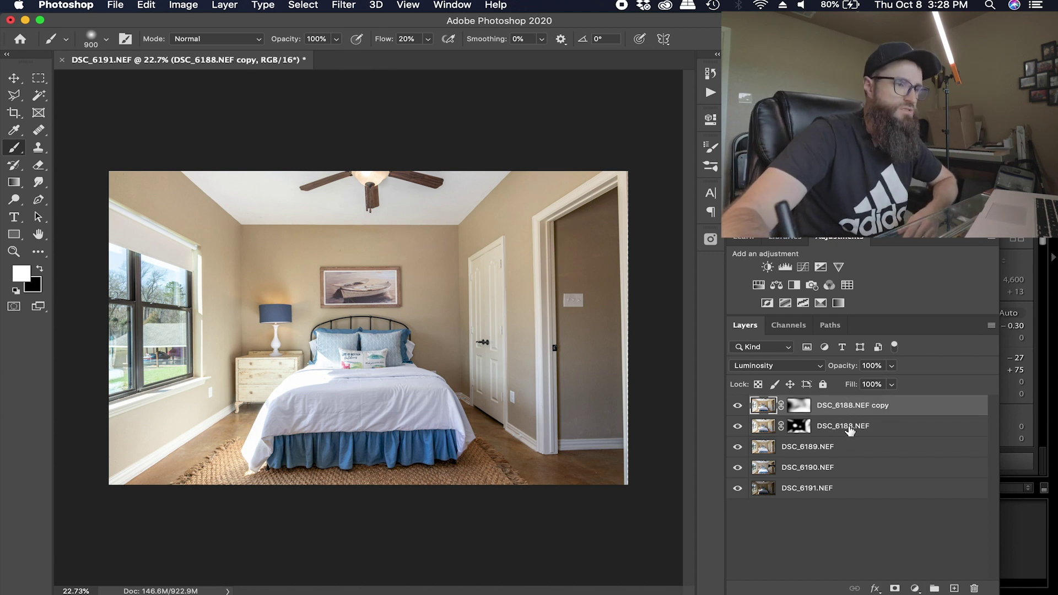
pyautogui.click(851, 430)
pyautogui.click(798, 430)
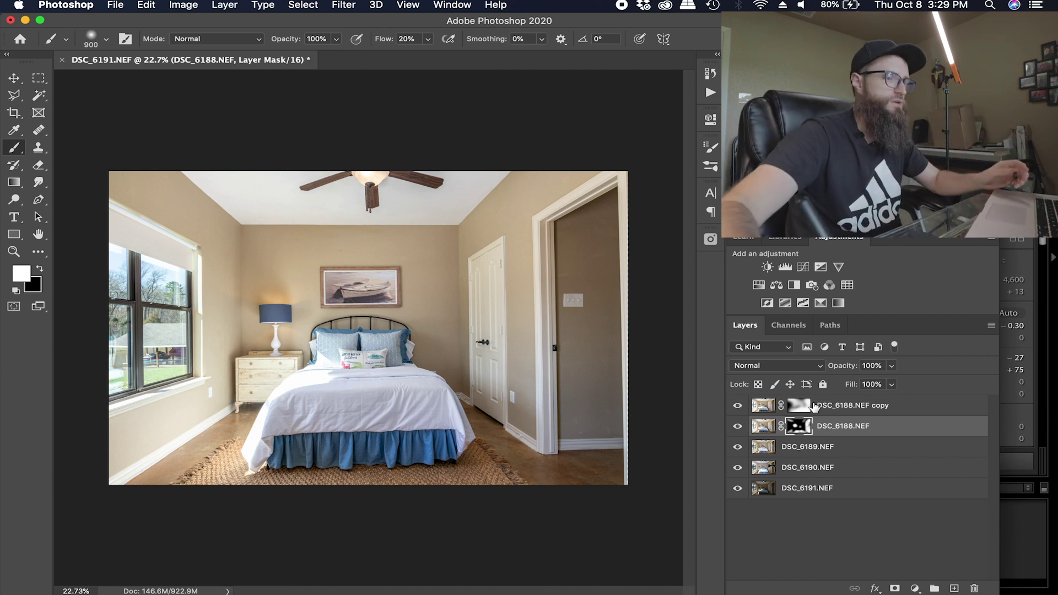
pyautogui.click(851, 474)
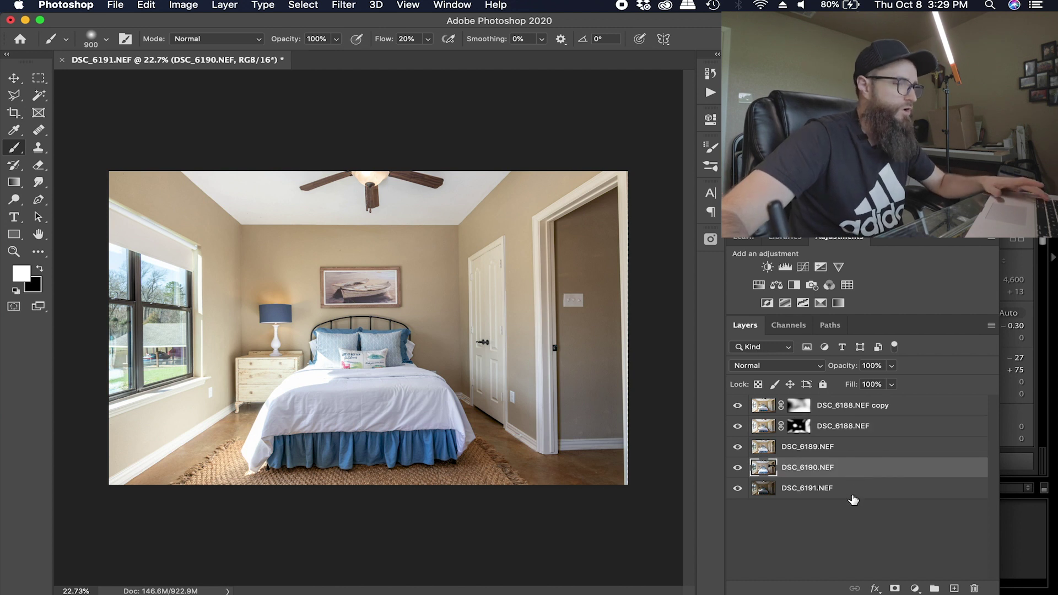
pyautogui.keyDown('shift'); pyautogui.click(852, 492); pyautogui.keyUp('shift')
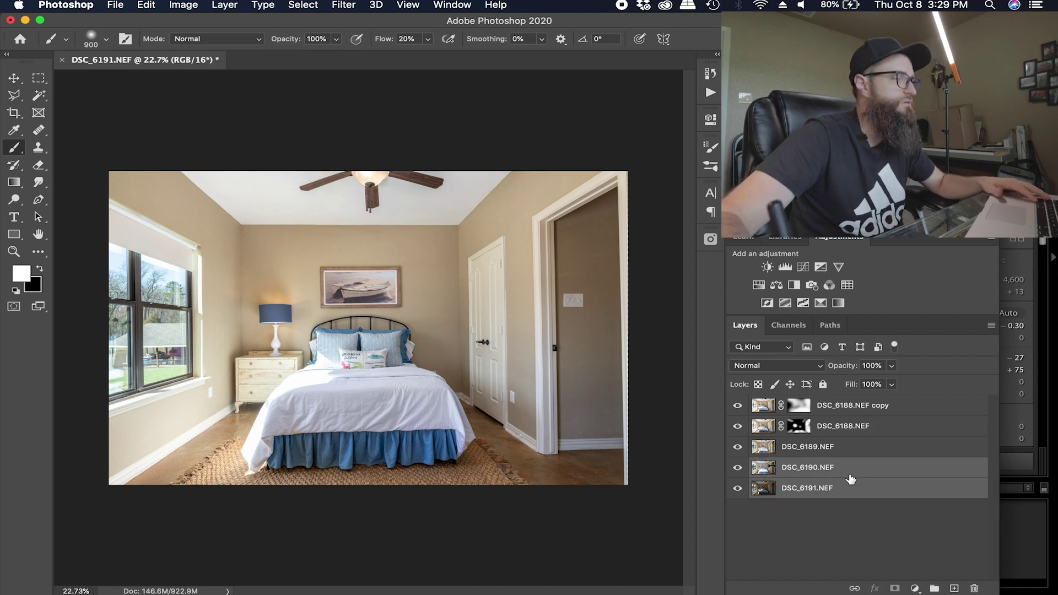
# Step: Preview DSC_6190.NEF alone, restore visibility, and drag both layers to the top
pyautogui.keyDown('alt'); pyautogui.click(737, 467); pyautogui.keyUp('alt')
pyautogui.keyDown('alt'); pyautogui.click(738, 469); pyautogui.keyUp('alt')
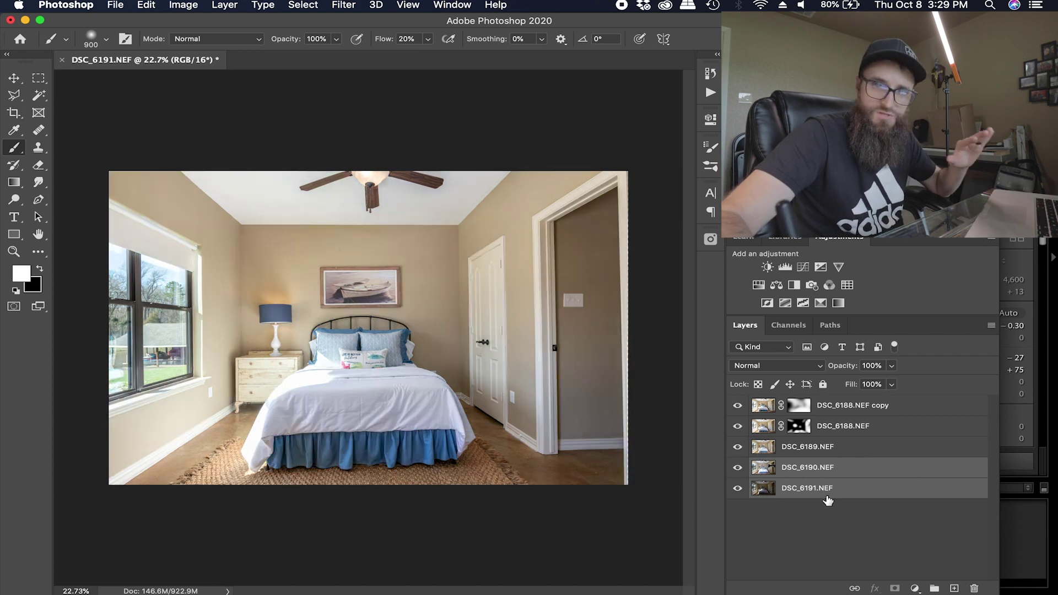
pyautogui.click(867, 471)
pyautogui.moveTo(864, 471); pyautogui.dragTo(845, 398)
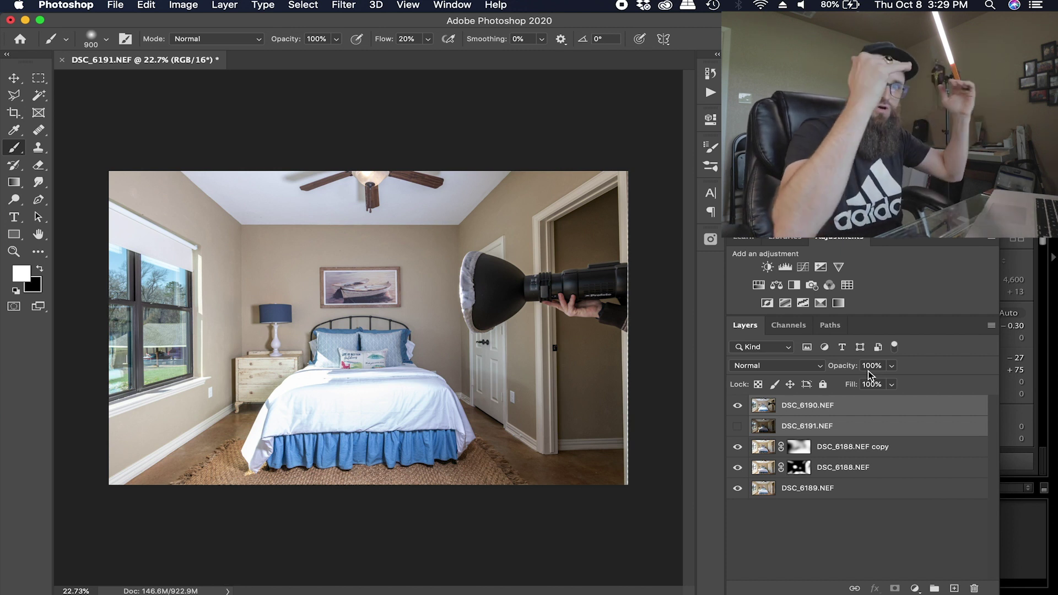
# Step: Set DSC_6190.NEF to Darken, flow 90%, black-mask it and paint white over the window
pyautogui.click(862, 410)
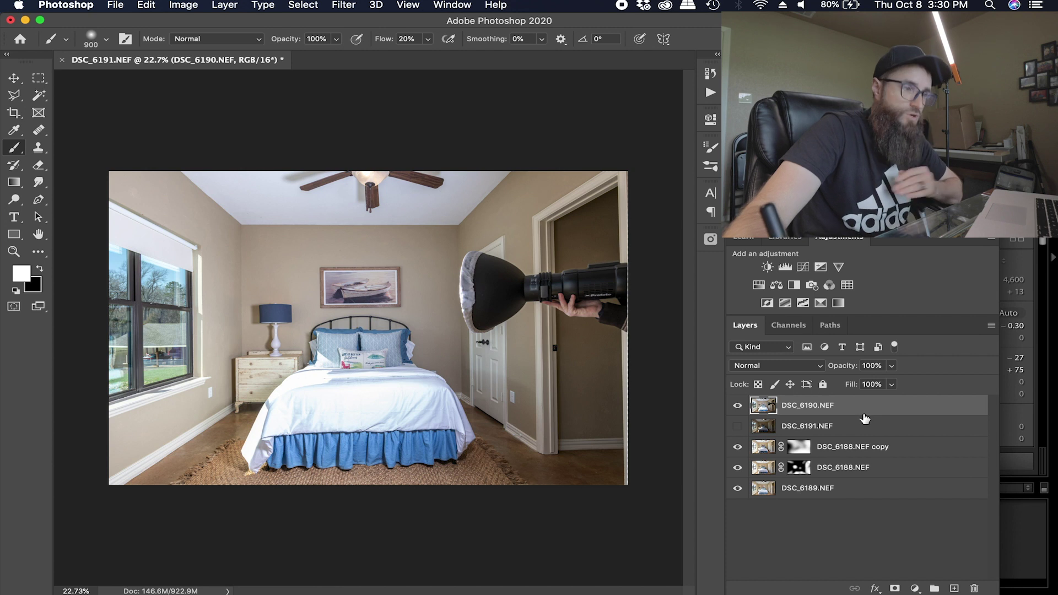
pyautogui.click(809, 369)
pyautogui.click(815, 396)
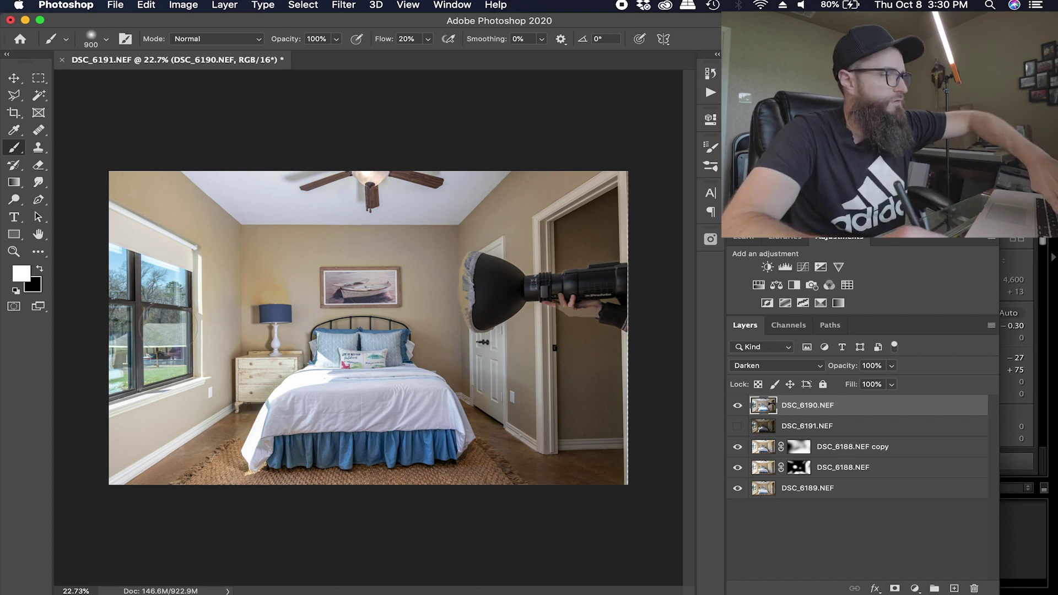
pyautogui.hotkey('shift', '9')
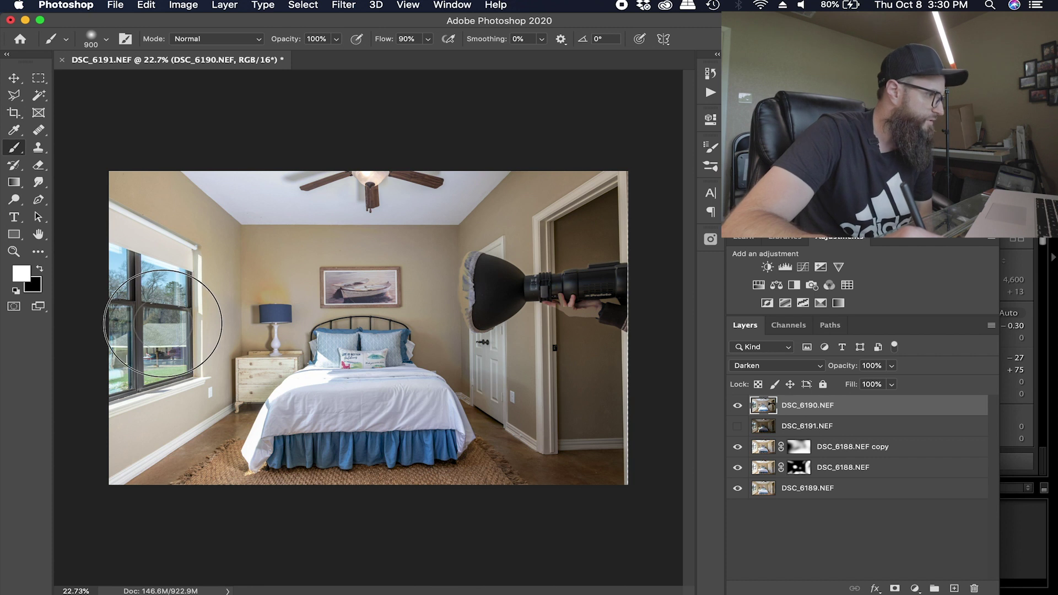
pyautogui.click(190, 319)
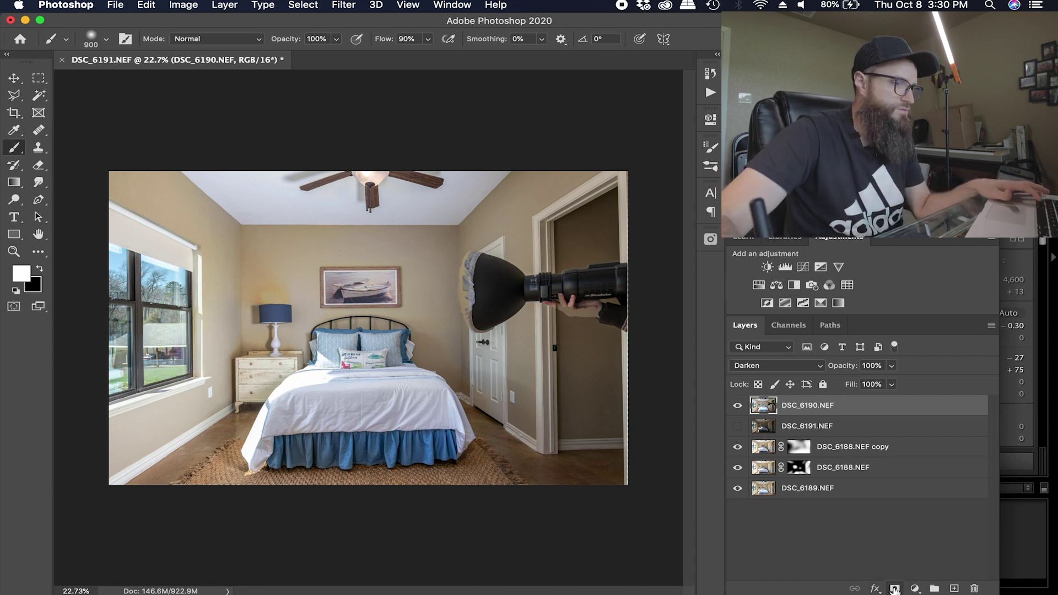
pyautogui.keyDown('alt'); pyautogui.click(894, 588); pyautogui.keyUp('alt')
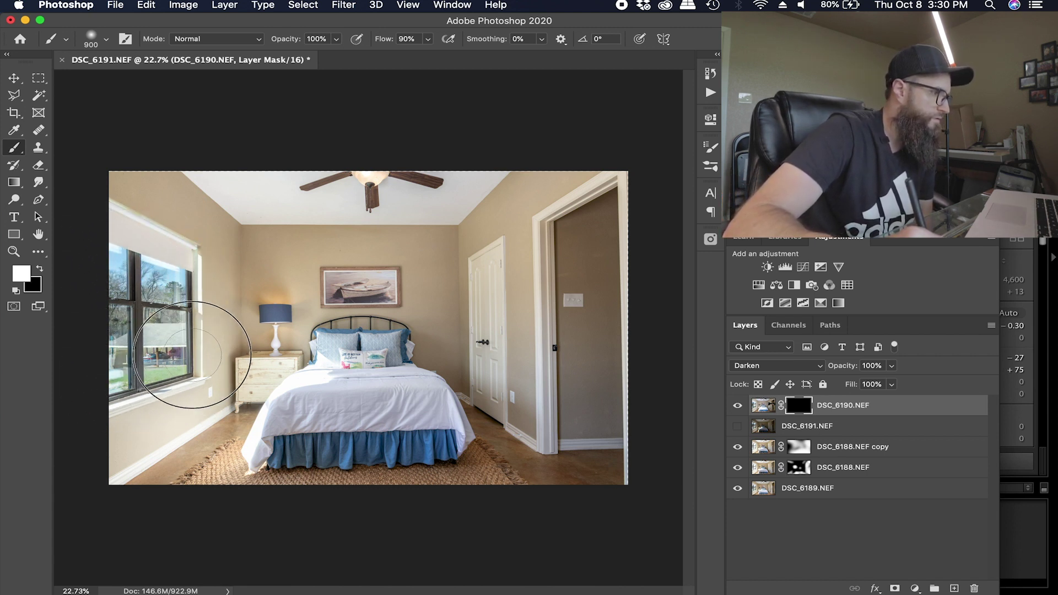
pyautogui.moveTo(192, 355)
pyautogui.mouseDown()
pyautogui.moveTo(189, 279)
pyautogui.moveTo(95, 279)
pyautogui.moveTo(246, 361)
pyautogui.mouseUp()
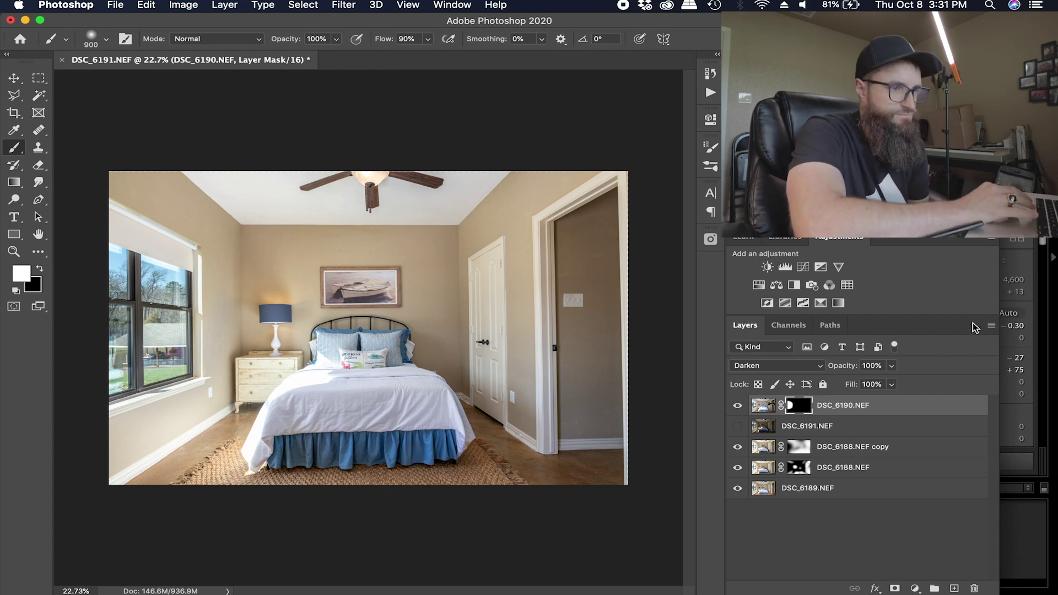
# Step: Flatten the image, discarding hidden layers, and save it as DSC_6188-Edit.tif
pyautogui.click(991, 326)
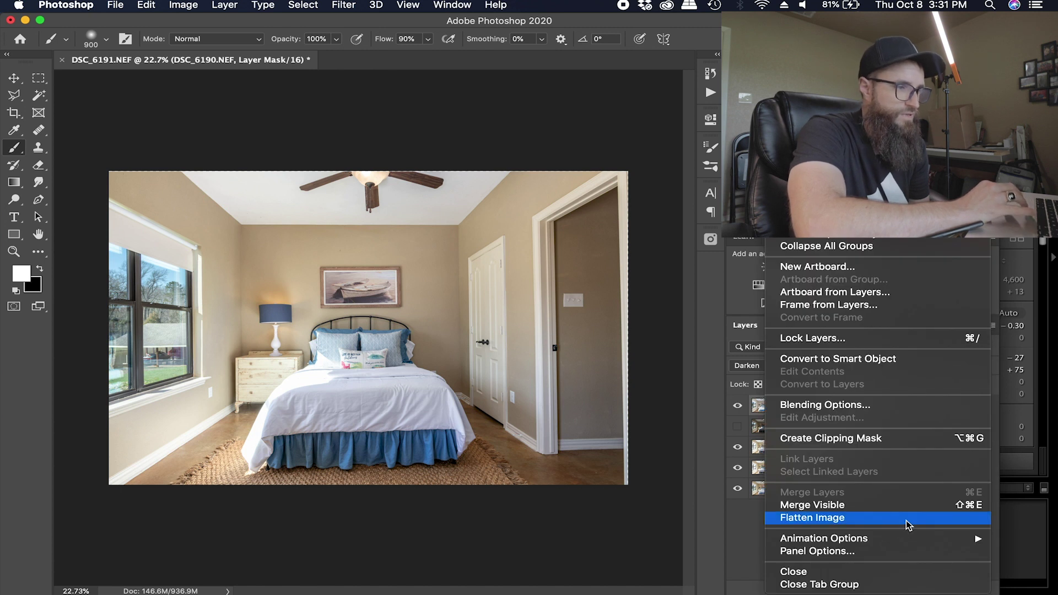
pyautogui.click(903, 514)
pyautogui.press('Return')
pyautogui.press('super+s')
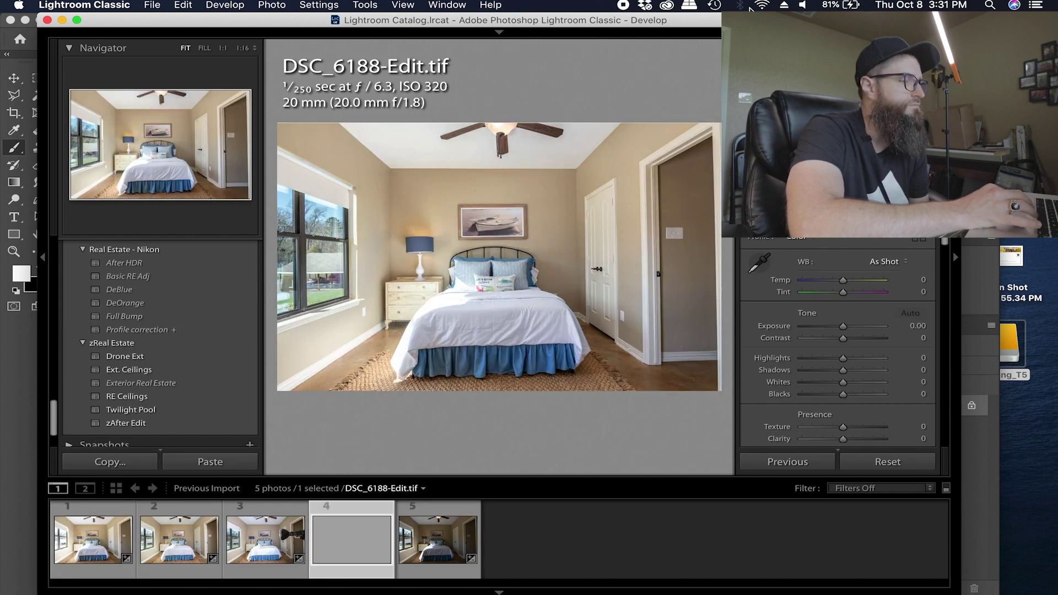
# Step: Apply the zAfter Edit preset and lower the exposure slightly
pyautogui.click(127, 424)
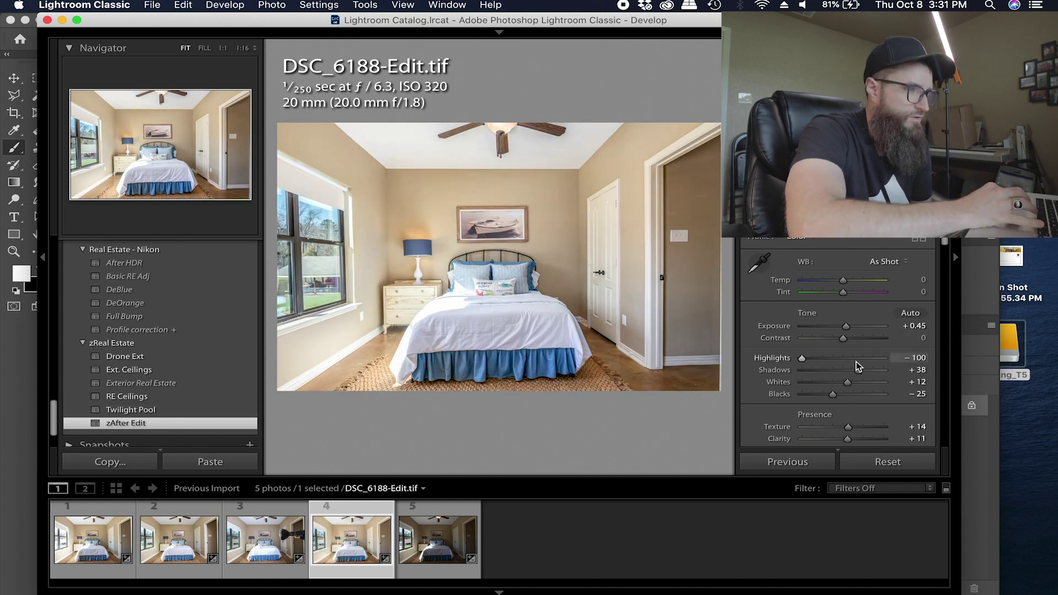
pyautogui.click(845, 328)
pyautogui.moveTo(846, 329); pyautogui.dragTo(841, 329)
# Step: Set the Transform to Vertical +1 and Rotate -1.1 to straighten the bedroom
pyautogui.scroll(-15, 771, 386)
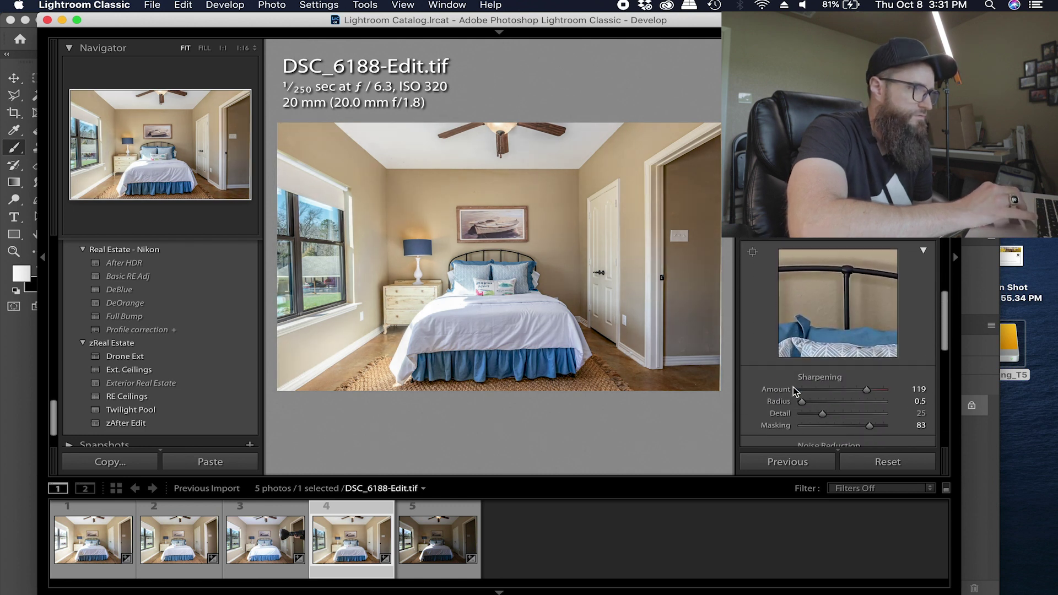
pyautogui.scroll(-10, 770, 387)
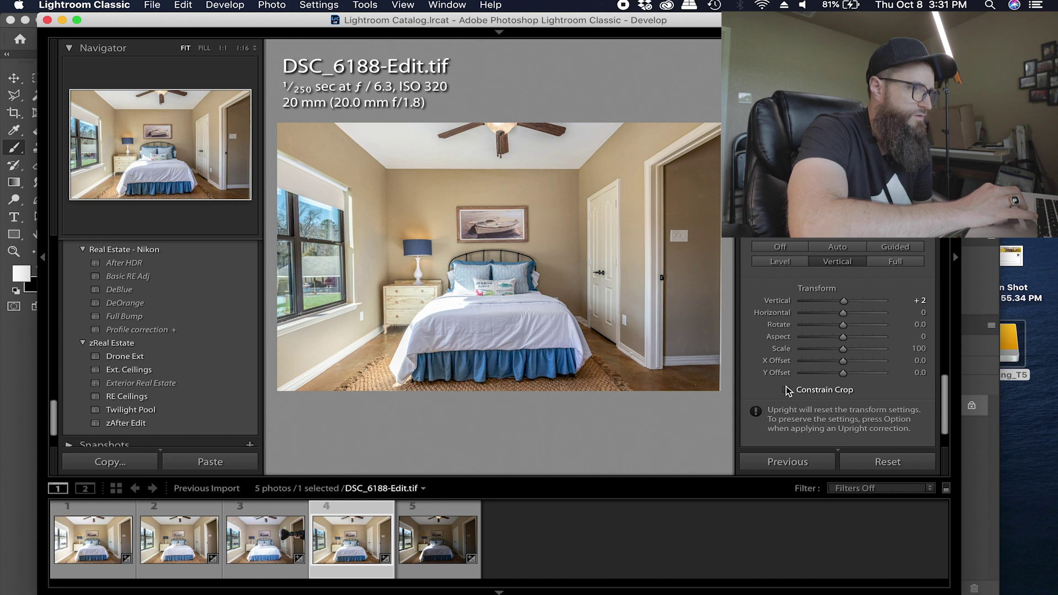
pyautogui.click(836, 261)
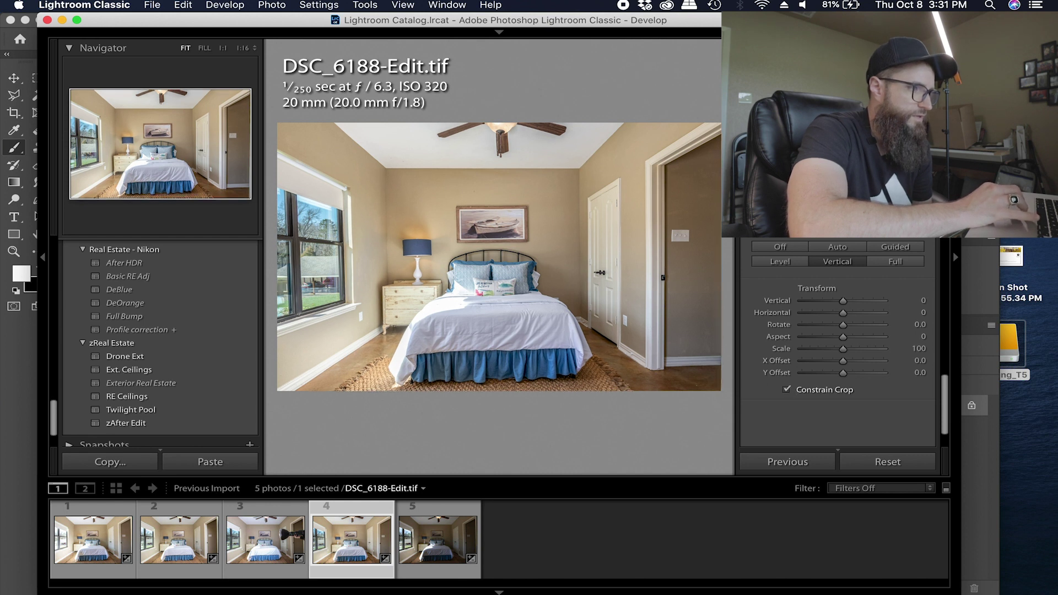
pyautogui.moveTo(829, 318)
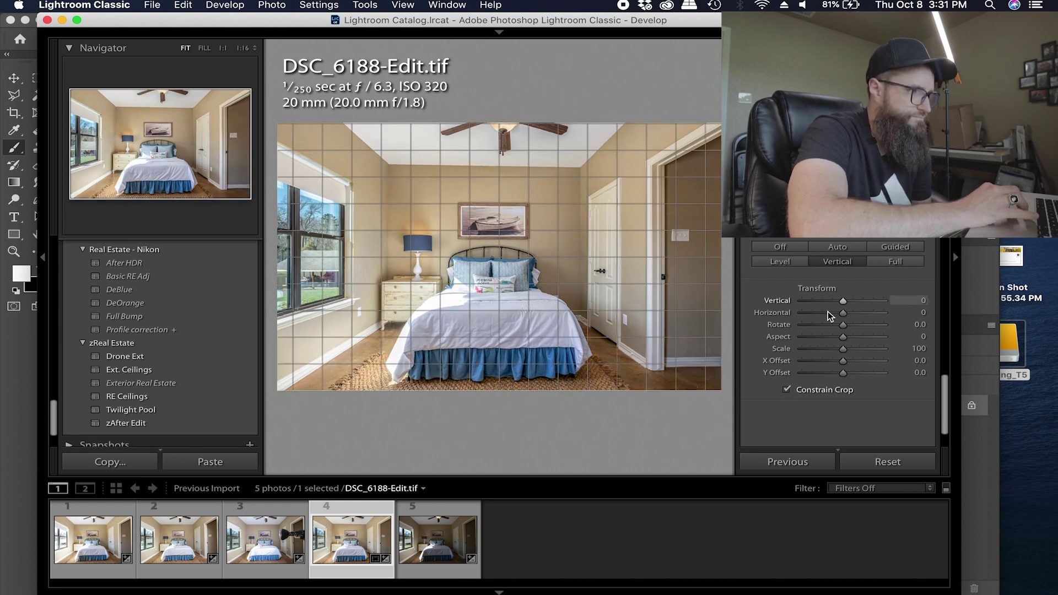
pyautogui.moveTo(829, 312)
pyautogui.mouseDown()
pyautogui.moveTo(860, 313)
pyautogui.moveTo(843, 312)
pyautogui.mouseUp()
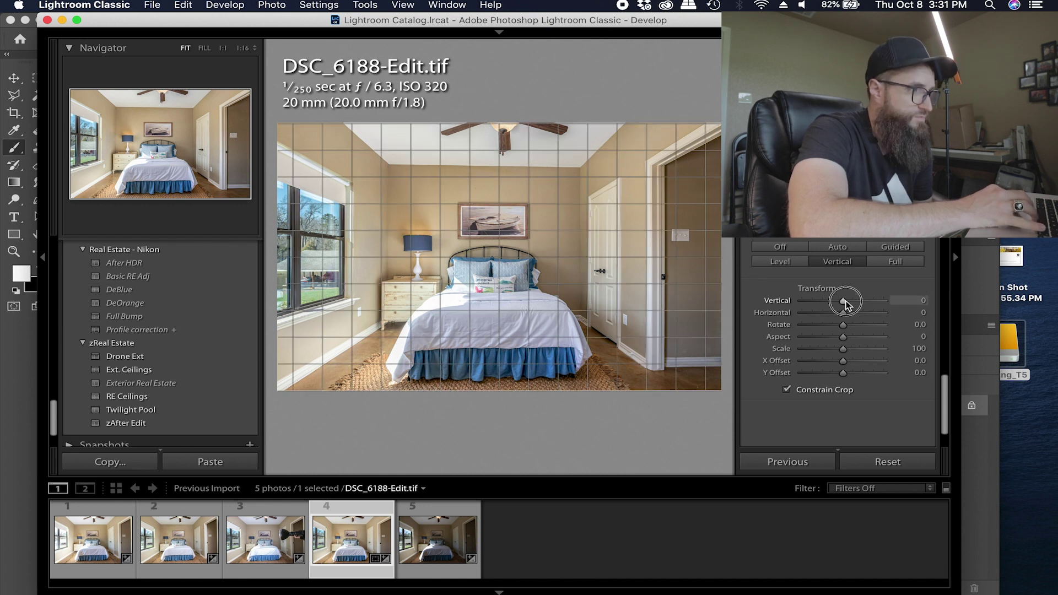
pyautogui.moveTo(845, 326); pyautogui.dragTo(842, 303)
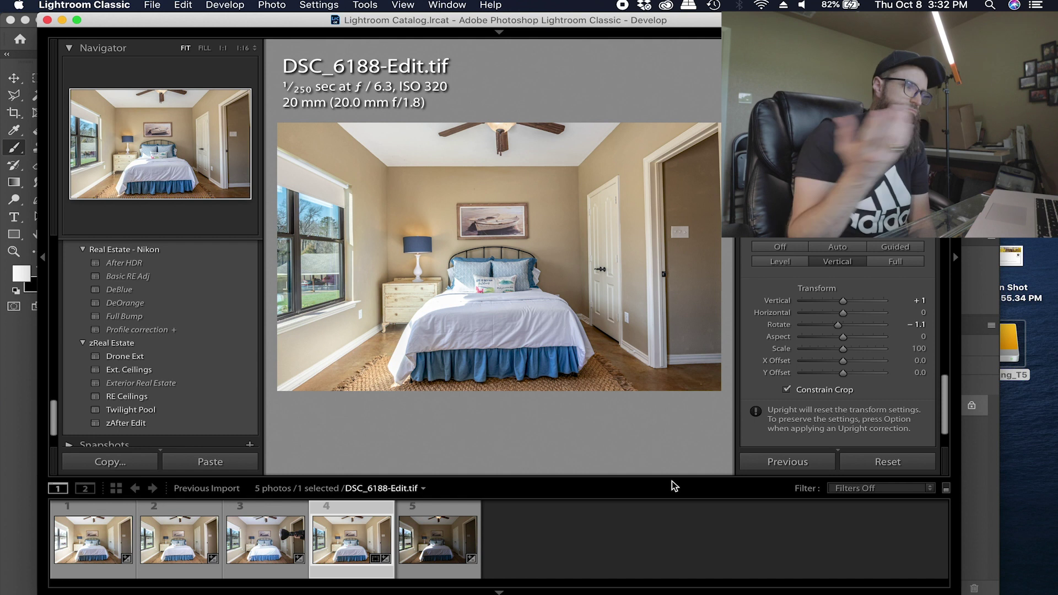